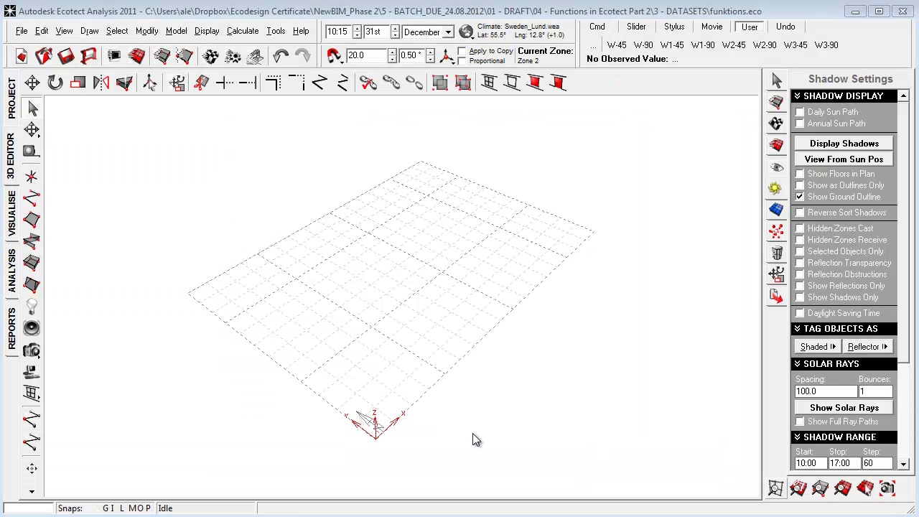
Set the default zone height to 2400 in the modelling preferences for this session only
right_drag(475, 437, 413, 423)
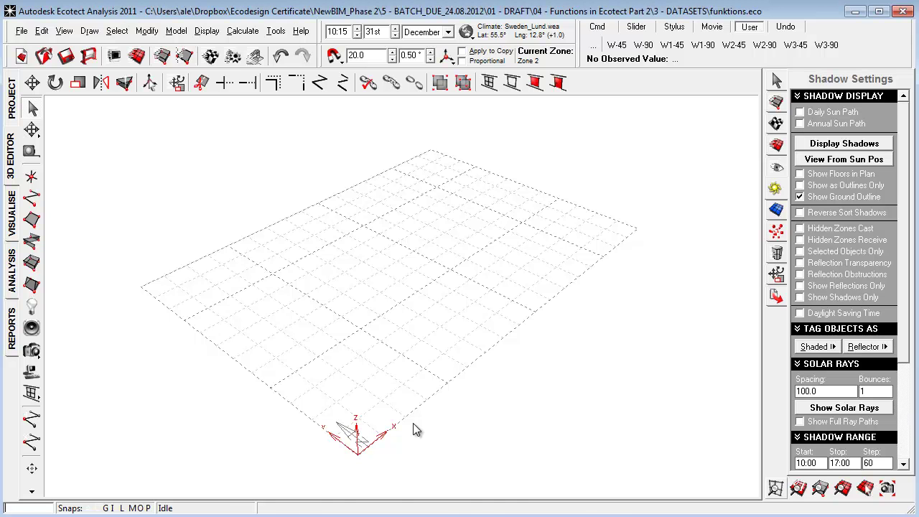
right_drag(413, 423, 410, 412)
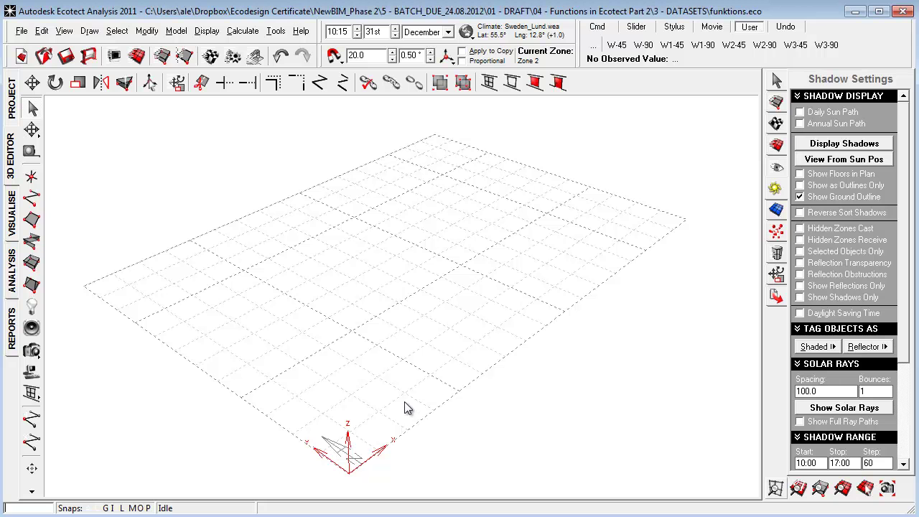
click(23, 31)
click(108, 265)
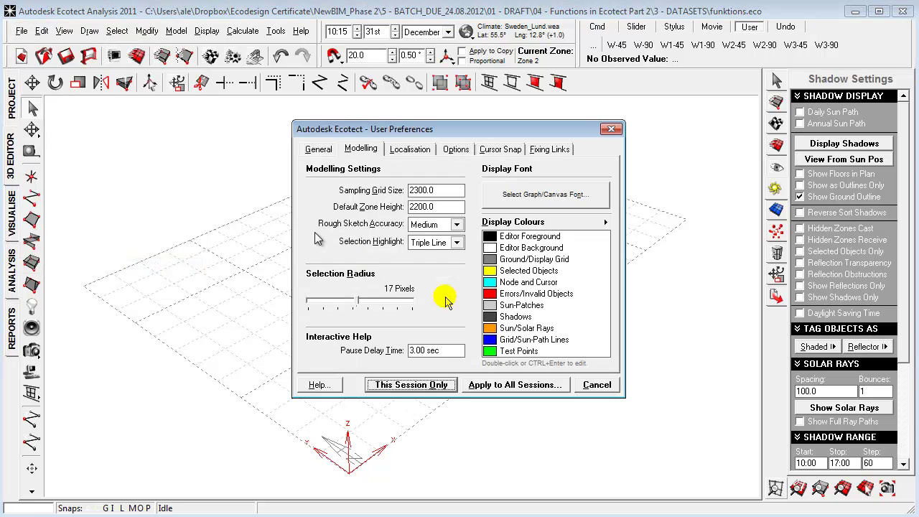
double_click(449, 206)
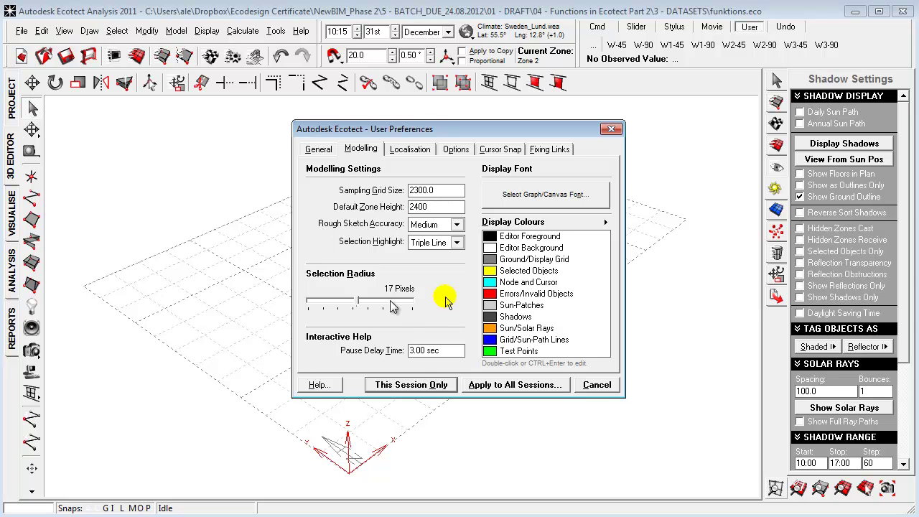
click(415, 386)
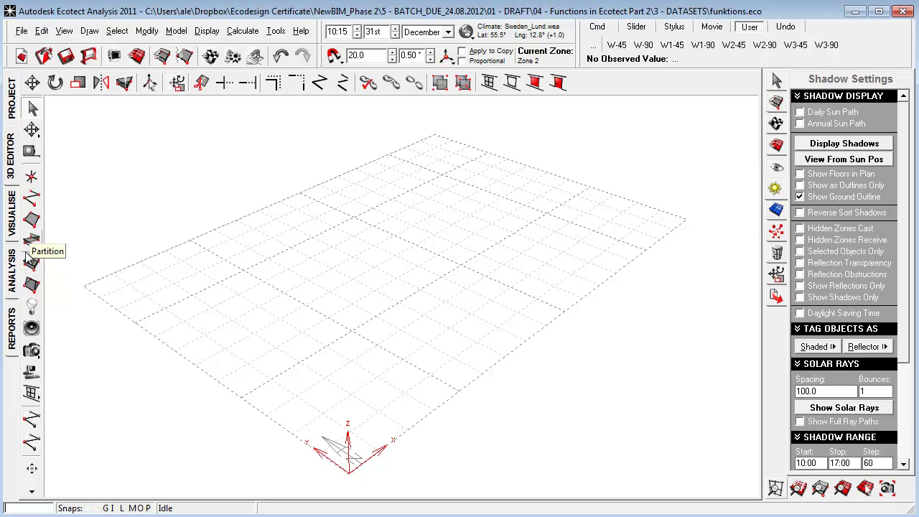
Start a zone outline in plan view with a horizontal base edge about 9820 long and a perpendicular edge of 6000
click(90, 31)
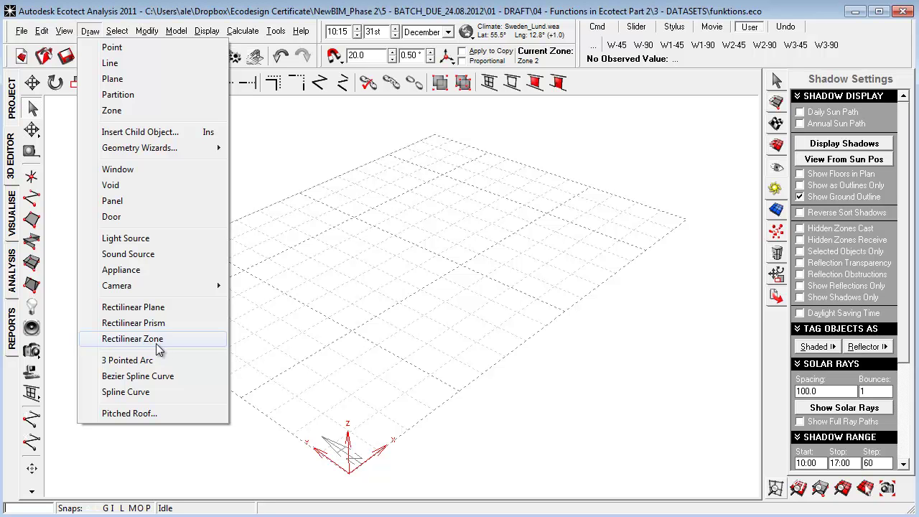
click(32, 263)
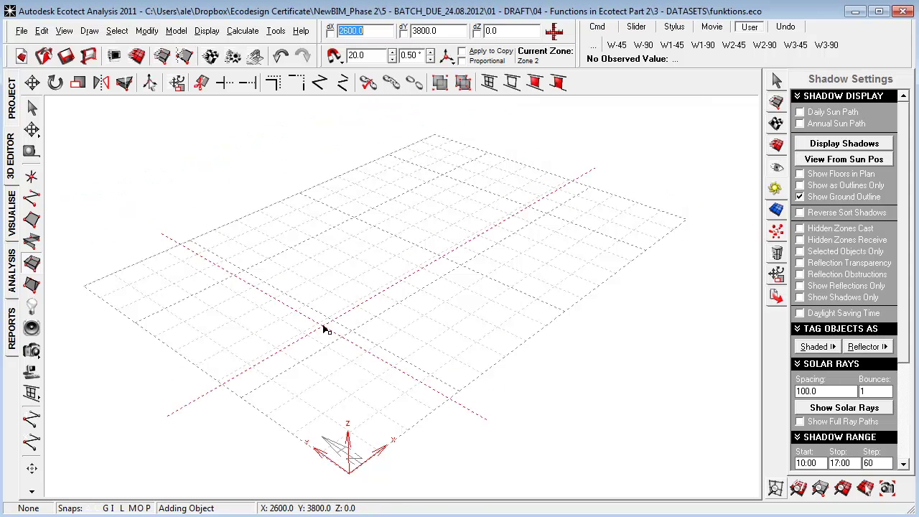
click(348, 410)
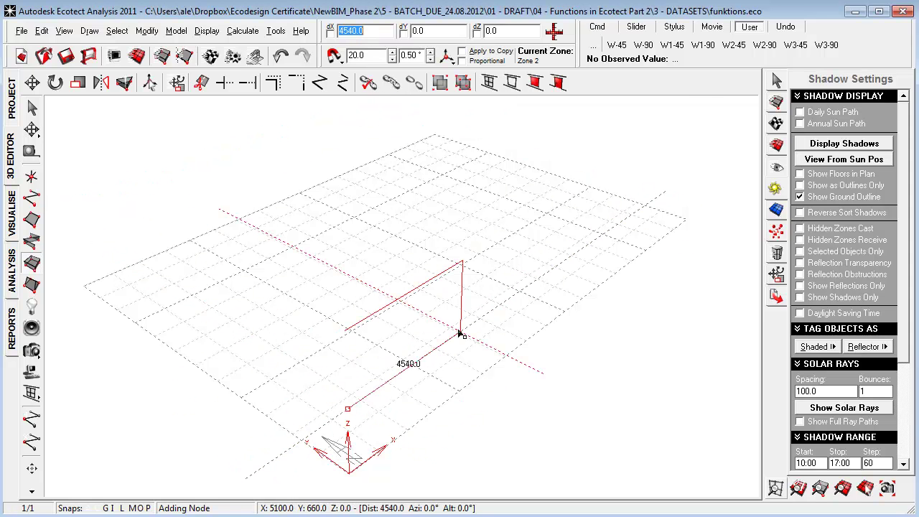
key(F5)
scroll(412, 337, down, 5)
scroll(412, 377, up, 2)
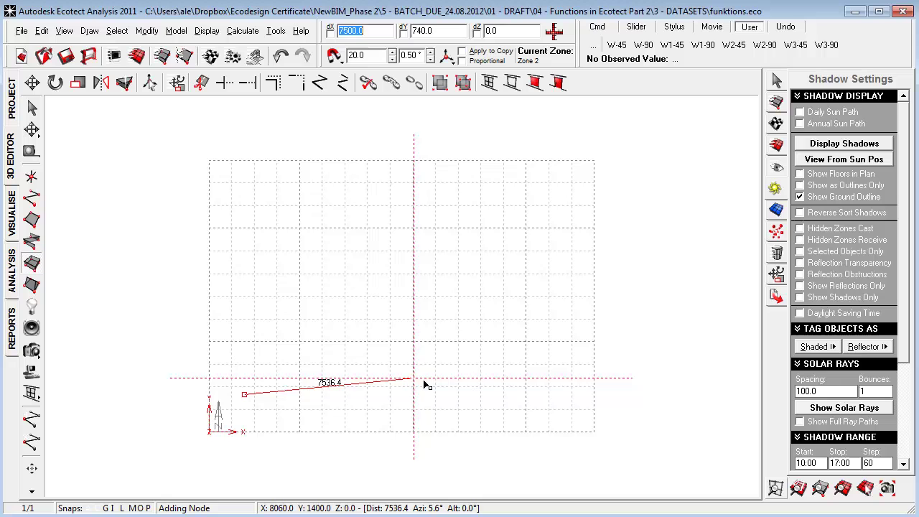
click(467, 394)
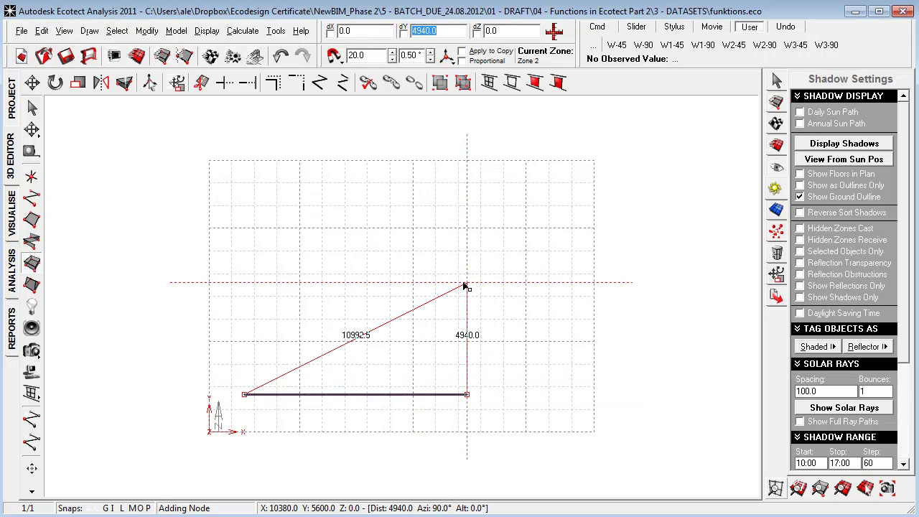
text(6000)
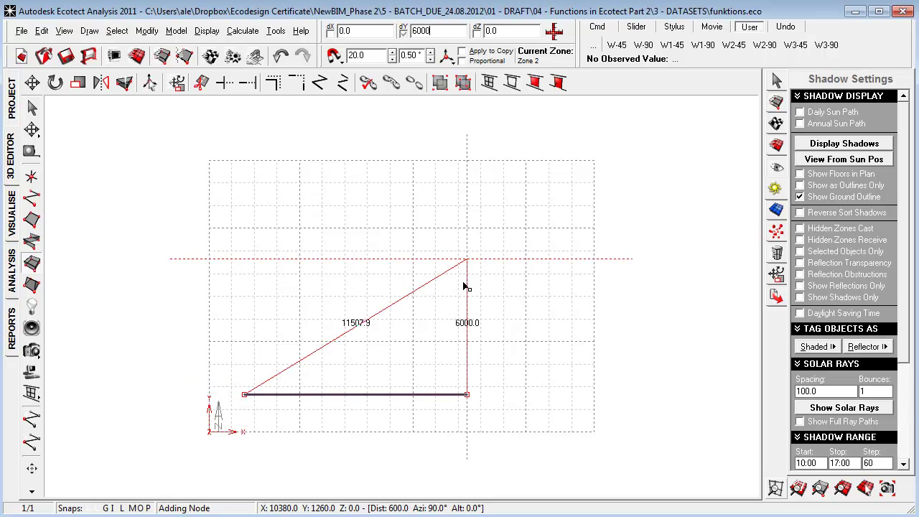
key(Return)
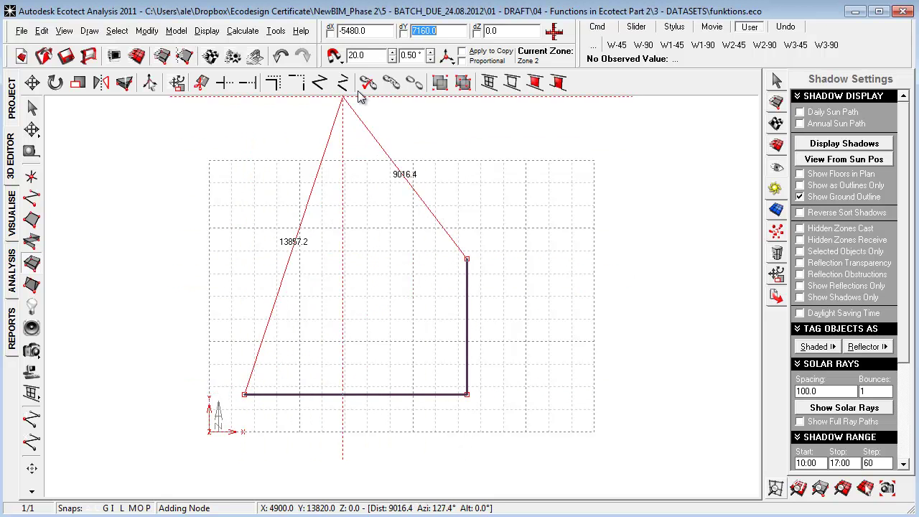
Place the fourth corner in line with the start point, finish the rectangular zone, accept its suggested name and show it in perspective
click(333, 57)
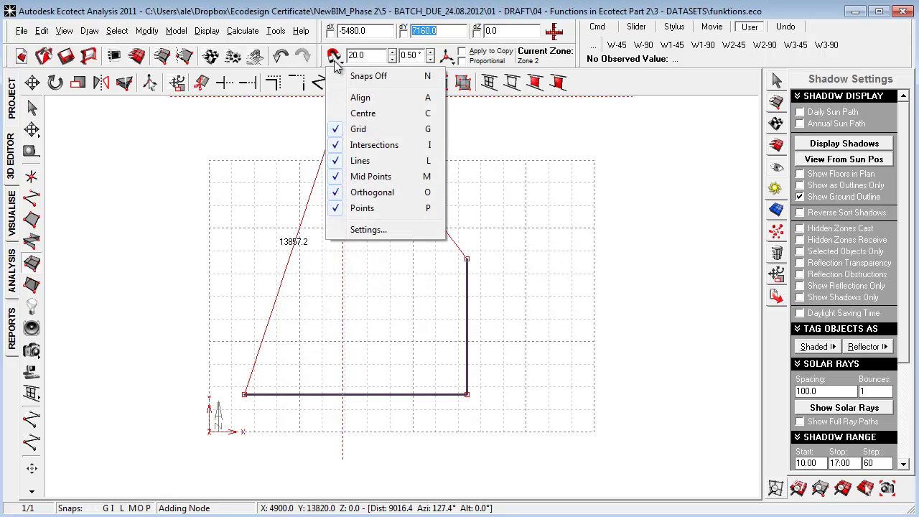
click(312, 197)
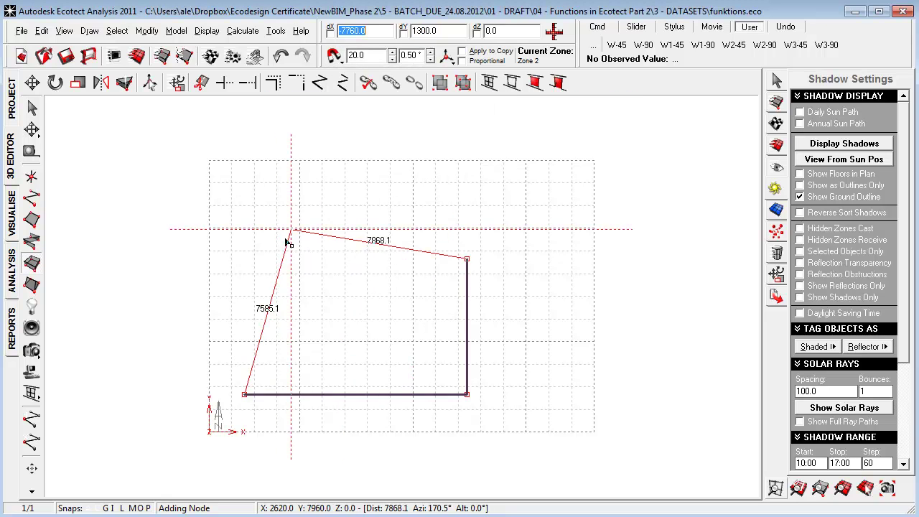
click(246, 262)
right_click(246, 262)
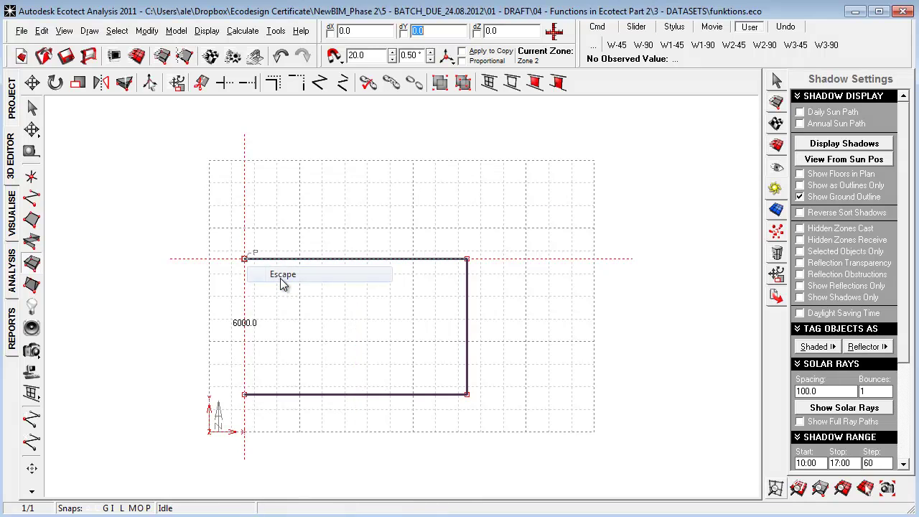
click(271, 273)
click(517, 295)
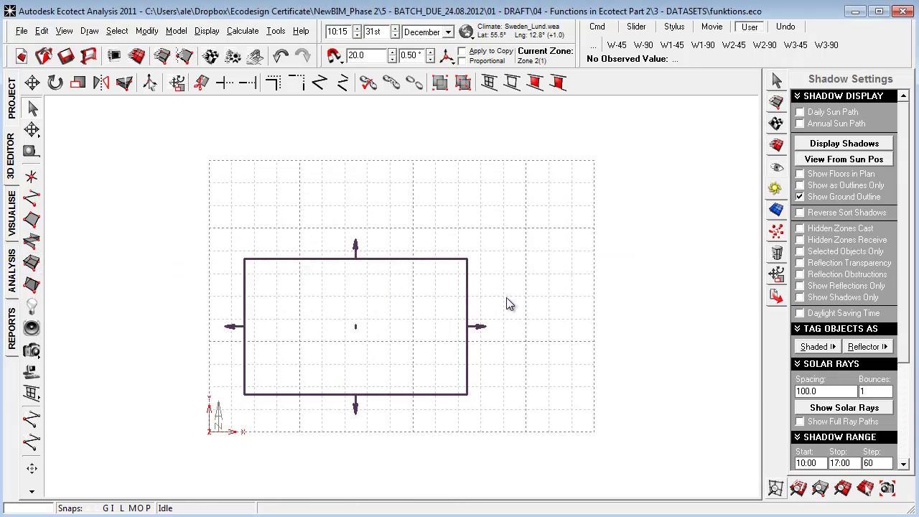
key(F8)
mouse_move(262, 373)
right_down()
mouse_move(417, 376)
mouse_move(257, 365)
right_up()
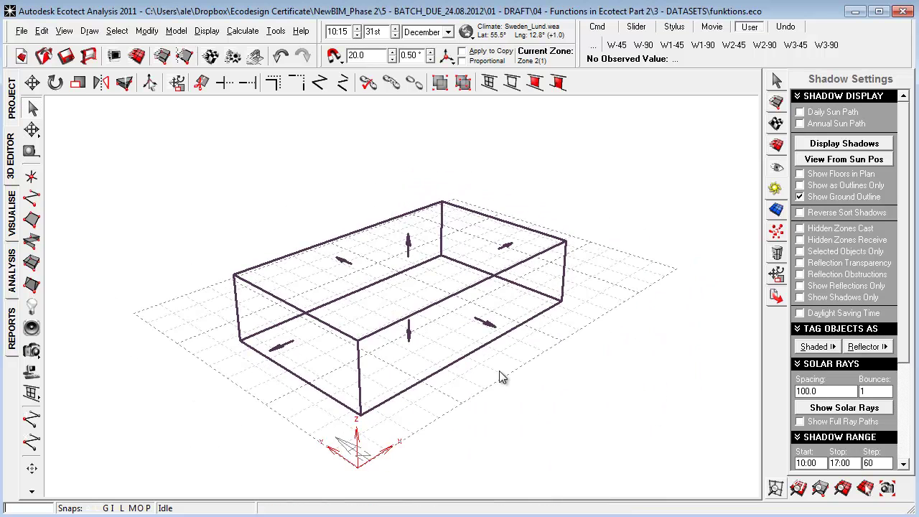
right_drag(501, 381, 446, 388)
scroll(445, 386, up, 2)
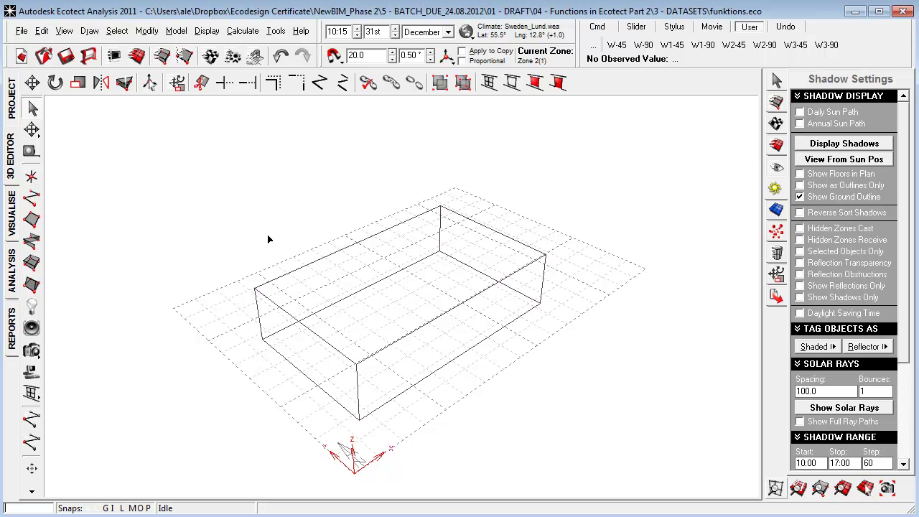
Draw a rectilinear zone adjoining the long side of the first zone, starting at its base corner, and accept the suggested name
click(90, 31)
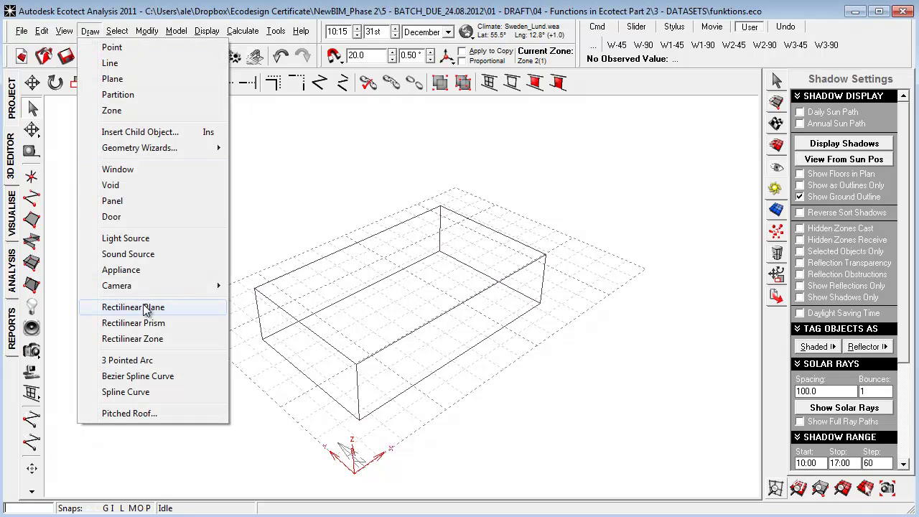
click(149, 344)
right_drag(208, 338, 361, 395)
click(393, 420)
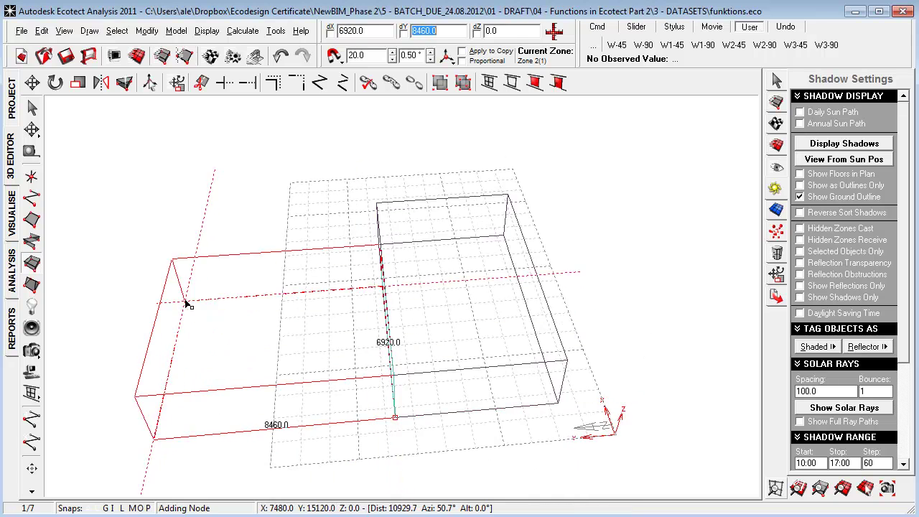
click(261, 342)
click(518, 295)
right_drag(515, 302, 532, 285)
Draw another rectangular zone of about 10237 by 4340 from the second zone's base corner and accept the suggested name
click(579, 309)
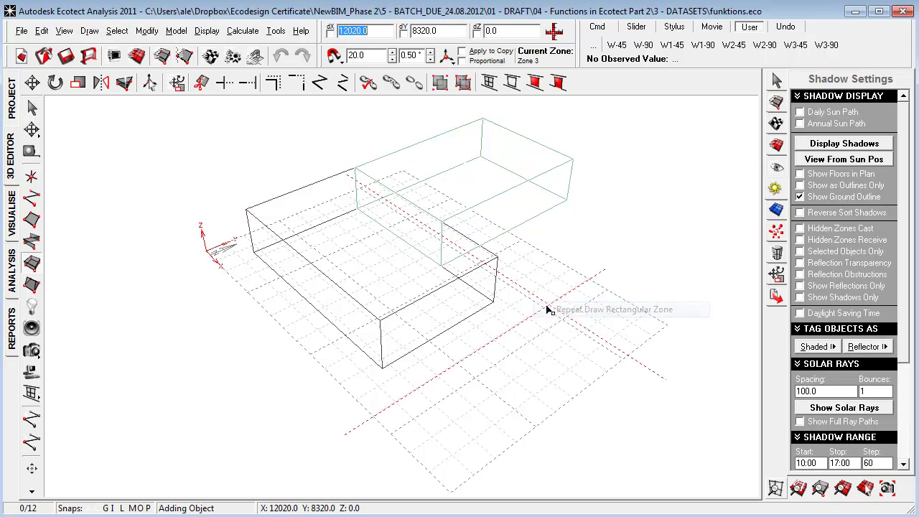
click(446, 269)
click(702, 353)
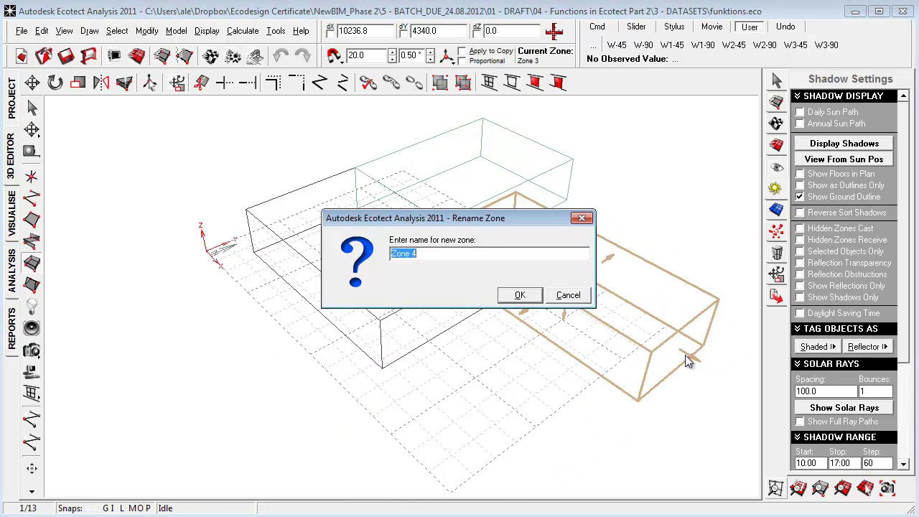
click(520, 296)
Draw a rectangular zone of about 4910 by 6000 on top of the first zone, ending at the opposite top edge's midpoint
right_click(207, 285)
click(291, 306)
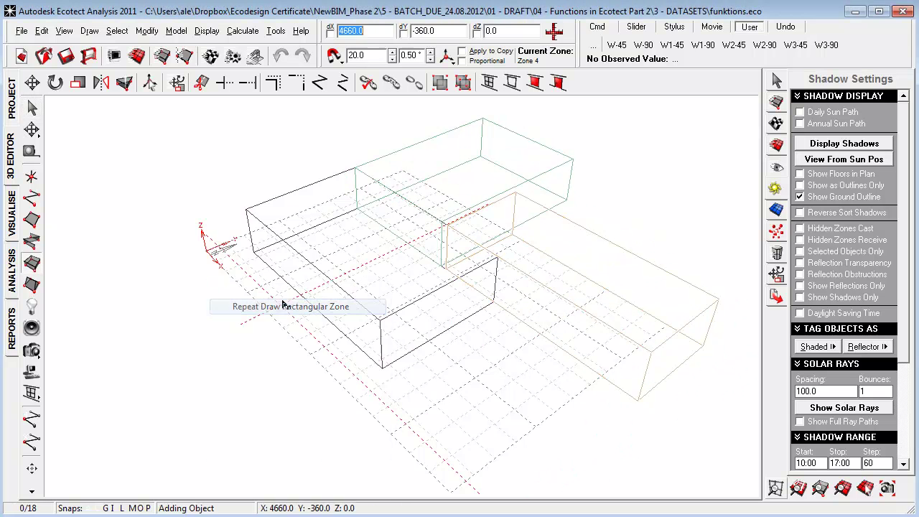
click(245, 210)
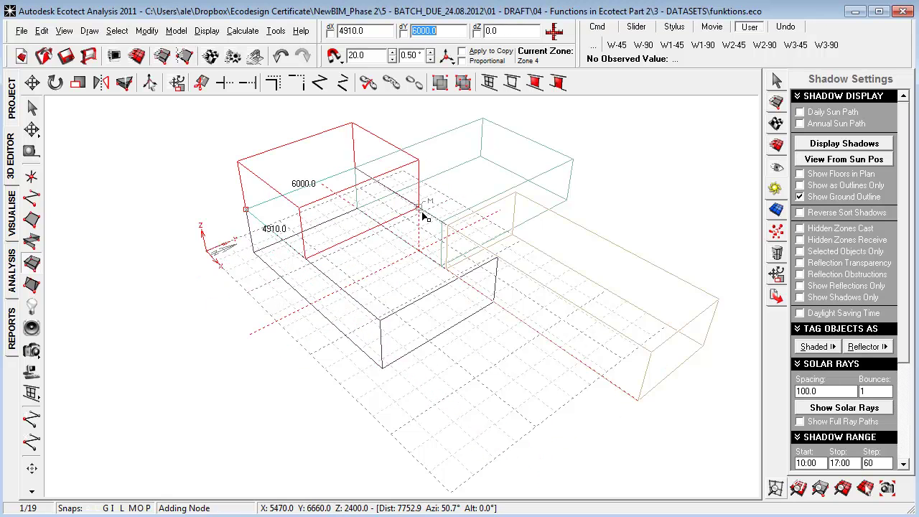
click(423, 215)
click(520, 298)
right_drag(484, 303, 461, 310)
Examine the stacked and adjoining zones in the shaded visualisation, then return to the 3D editor
click(15, 221)
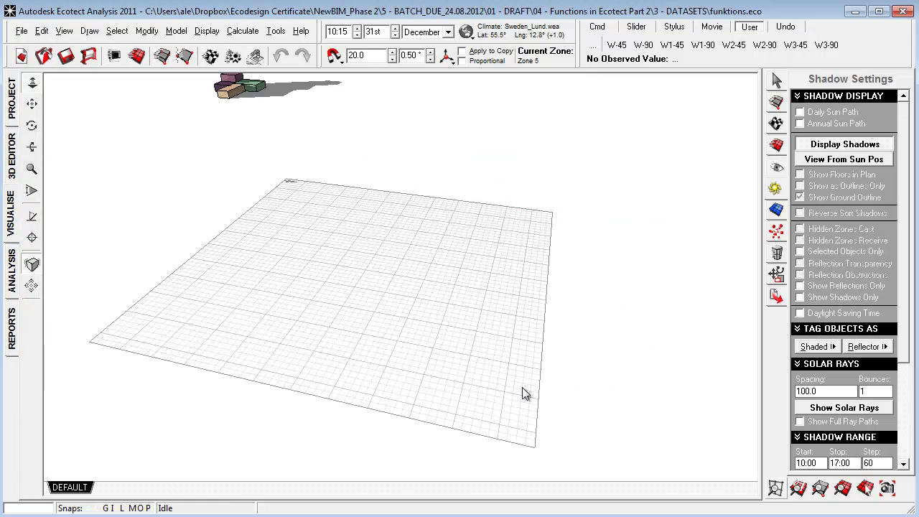
click(801, 493)
mouse_move(589, 402)
right_down()
mouse_move(416, 375)
mouse_move(529, 328)
mouse_move(599, 331)
mouse_move(179, 345)
right_up()
click(11, 156)
scroll(349, 416, down, 5)
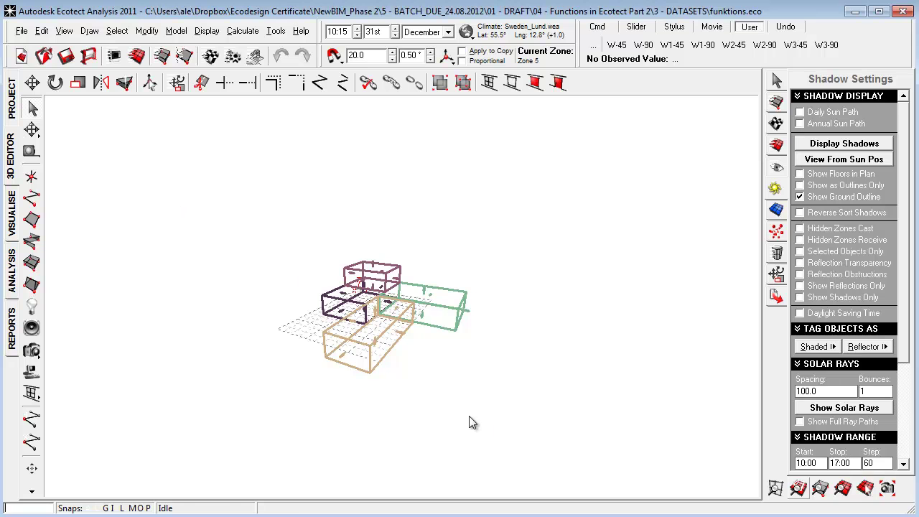
Delete all the drawn zone objects together with their zones and reframe the empty grid
key(Delete)
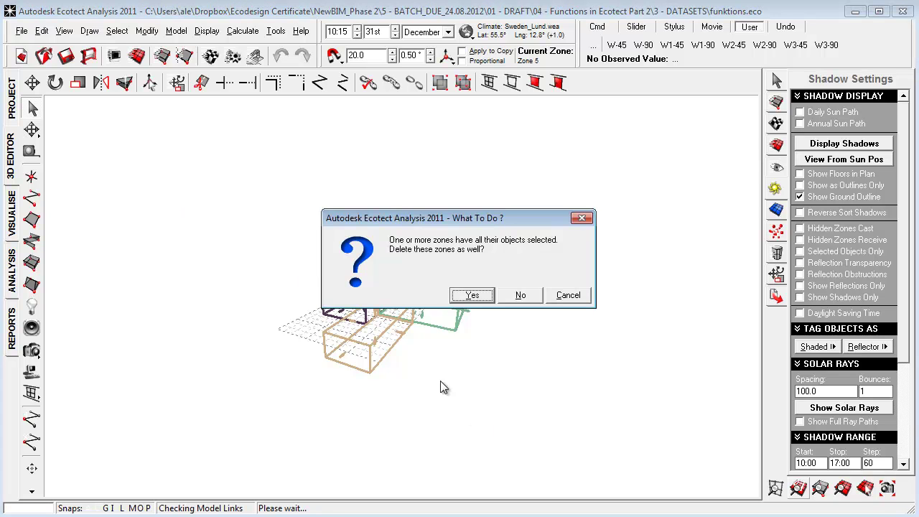
click(473, 295)
right_drag(407, 334, 332, 330)
scroll(331, 323, up, 5)
right_click(260, 380)
right_drag(260, 380, 324, 364)
scroll(298, 383, up, 3)
middle_drag(298, 383, 379, 318)
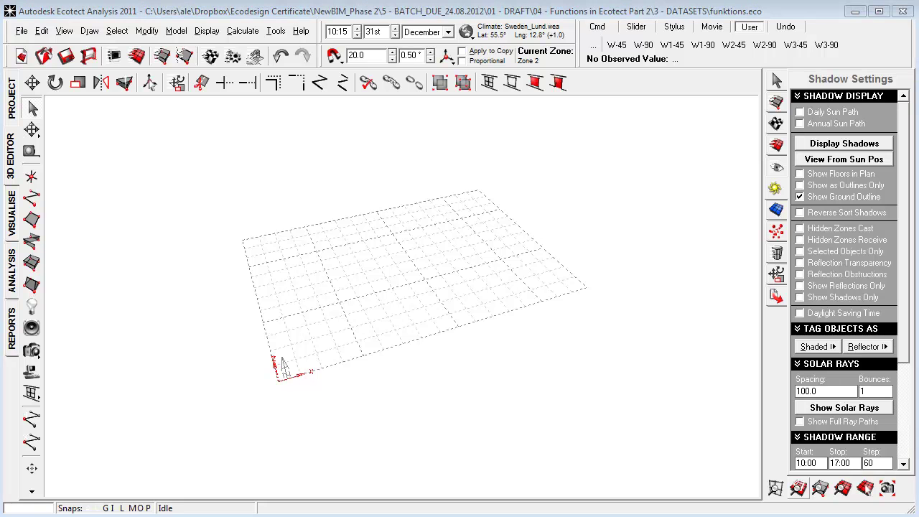
Import plan-2d.dxf into the existing model with all its layers set as LINE
drag(910, 514, 864, 68)
drag(648, 329, 171, 306)
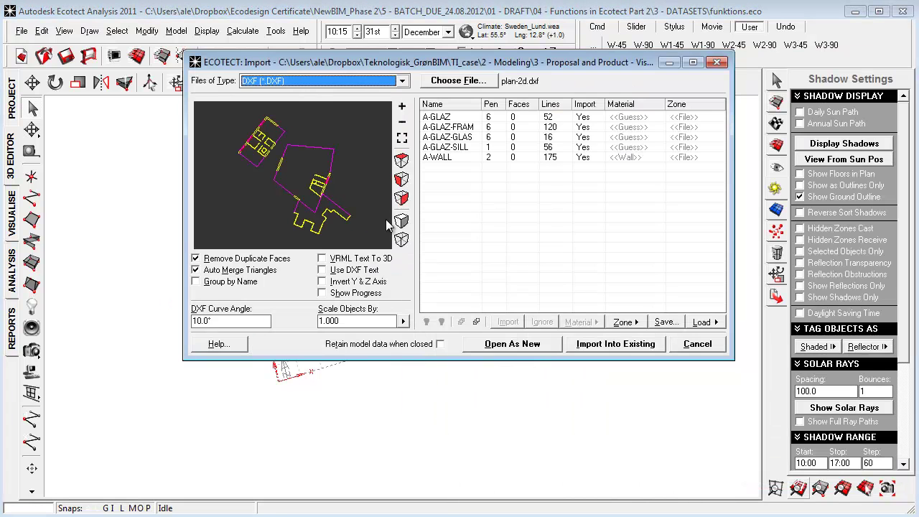
drag(701, 237, 579, 111)
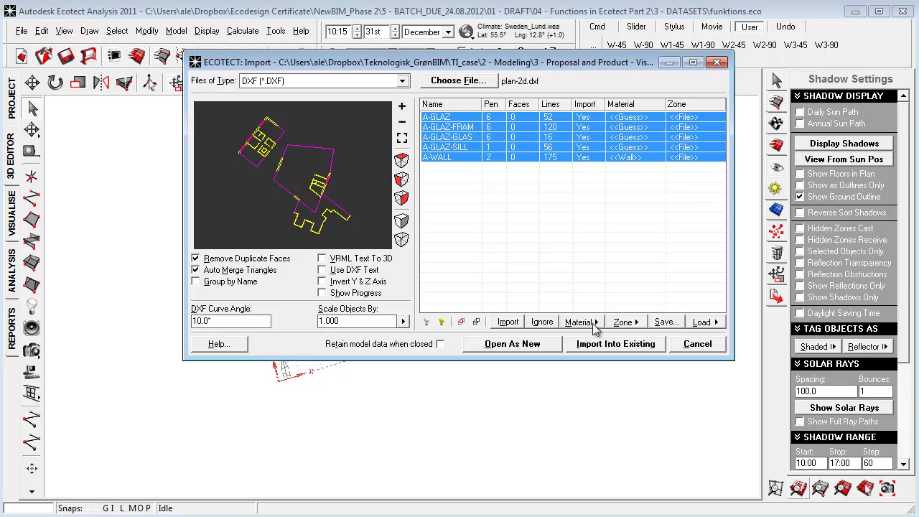
click(584, 320)
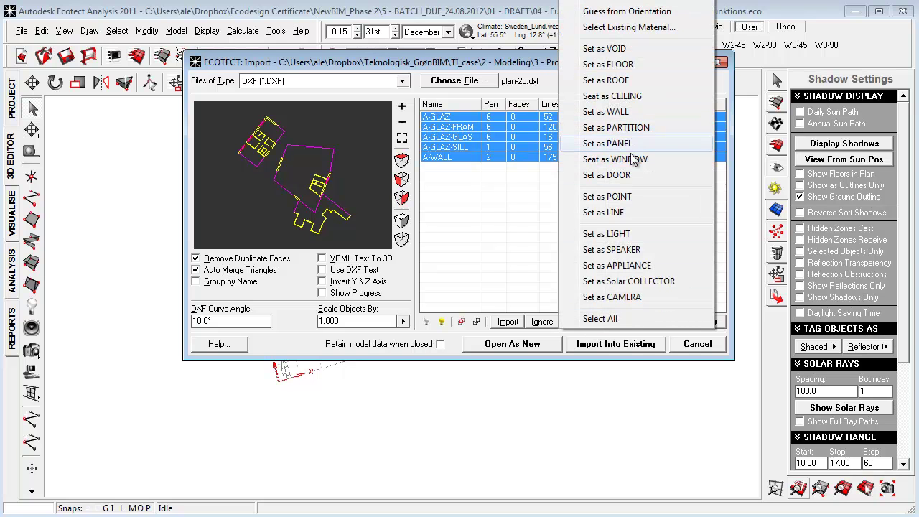
click(619, 212)
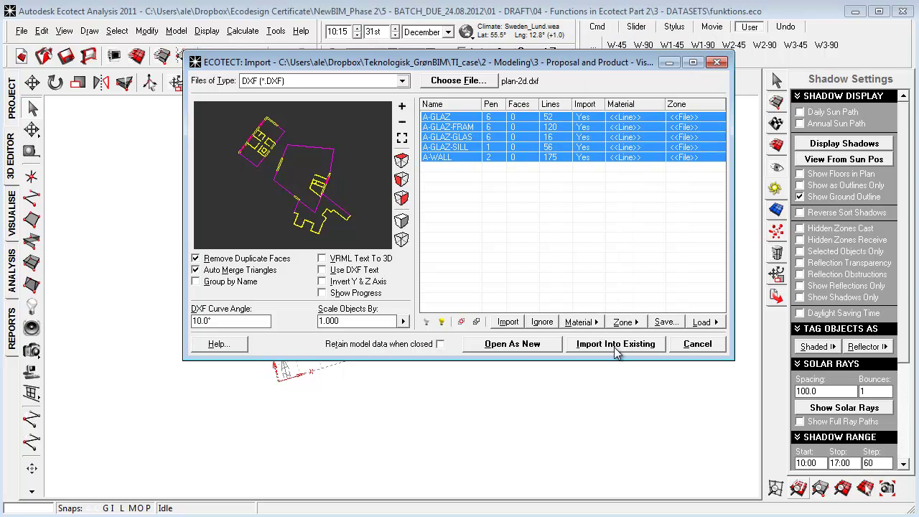
click(614, 345)
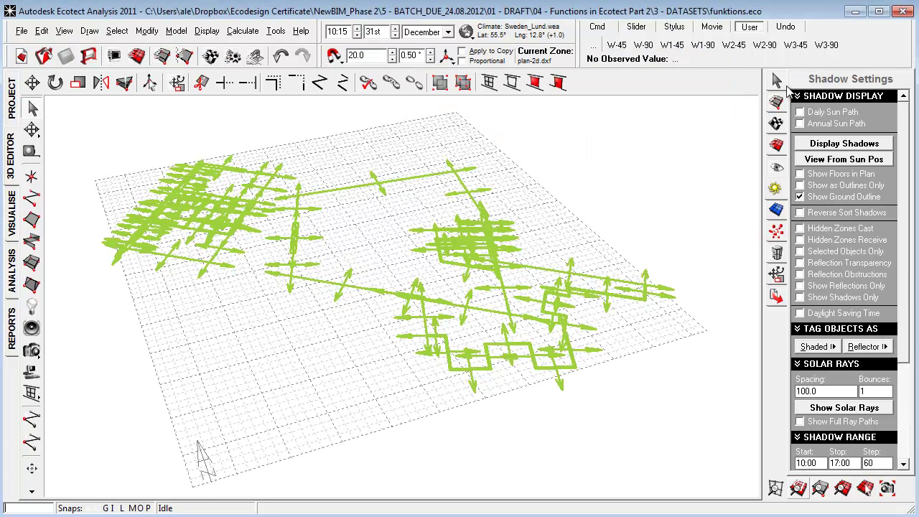
Change the colour of the plan-2d.dxf zone to black in the zone list
click(778, 100)
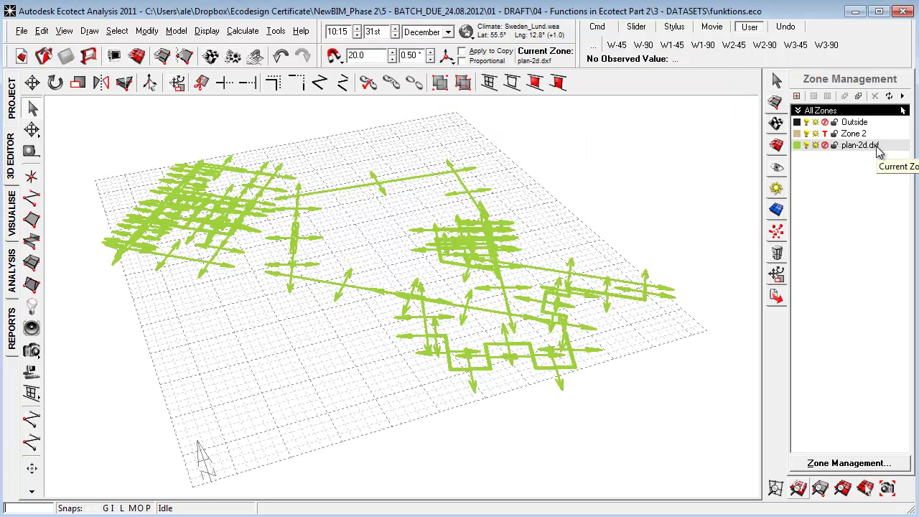
click(797, 146)
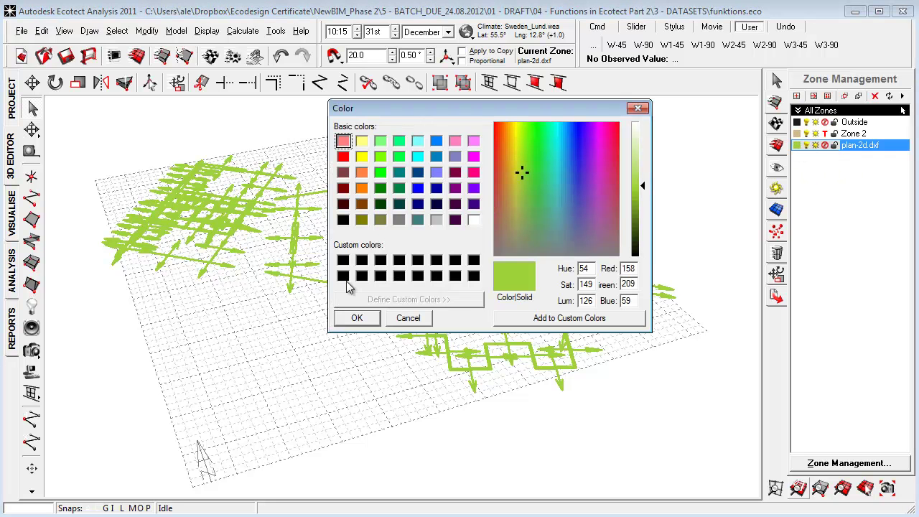
click(342, 219)
click(357, 318)
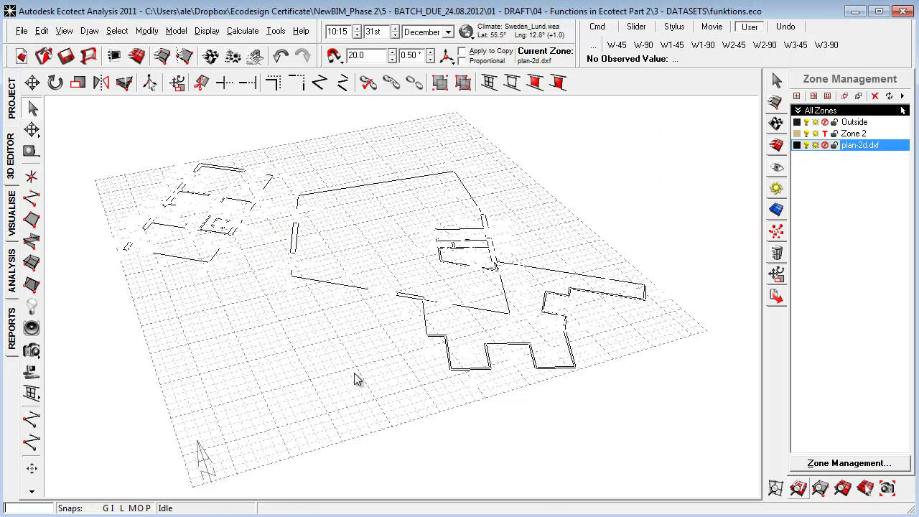
Examine the imported plan linework from several angles, closing in on the small building's rooms
right_drag(263, 321, 511, 317)
middle_drag(455, 327, 500, 279)
right_drag(478, 333, 245, 362)
right_drag(529, 394, 548, 377)
middle_drag(548, 372, 461, 350)
scroll(453, 351, up, 2)
right_drag(419, 363, 372, 356)
scroll(385, 447, up, 2)
middle_drag(395, 435, 404, 407)
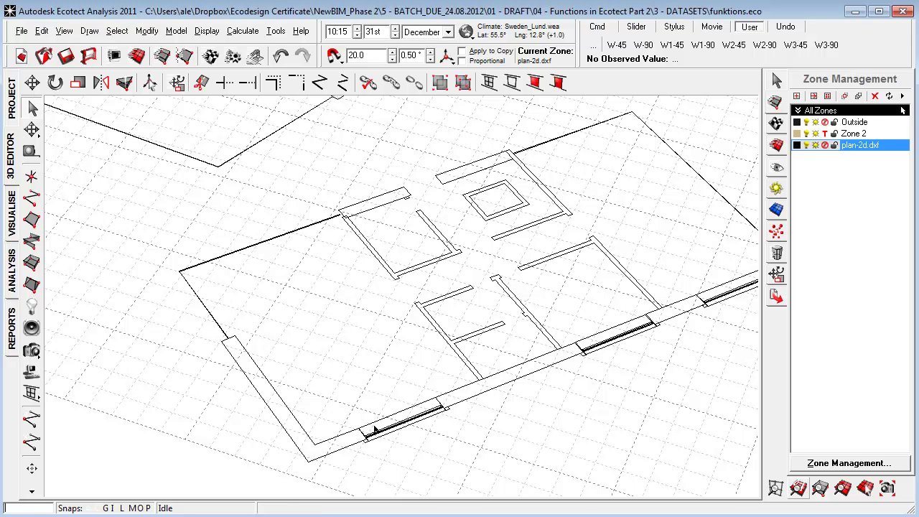
Begin a new zone at the small building's outer end corner and continue in a close plan view of that room
click(33, 267)
scroll(199, 265, up, 4)
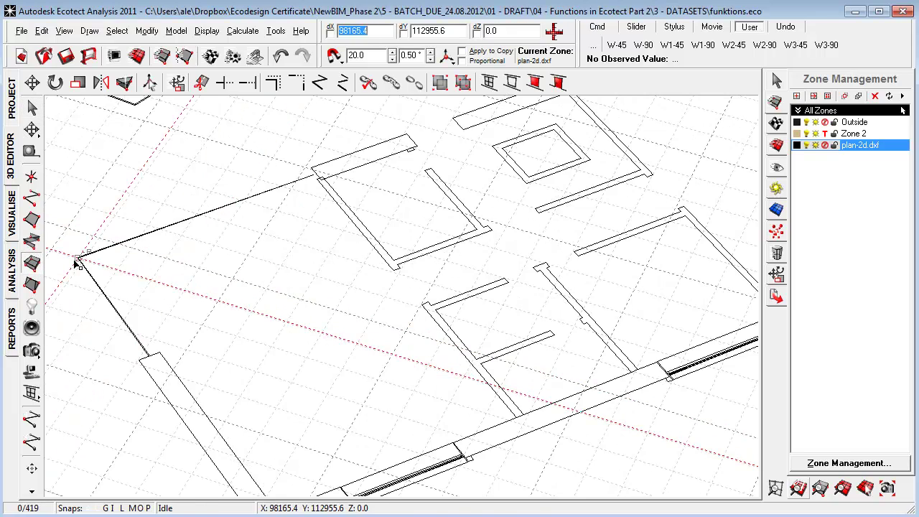
click(79, 258)
scroll(276, 370, down, 1)
scroll(277, 371, down, 1)
scroll(337, 199, up, 3)
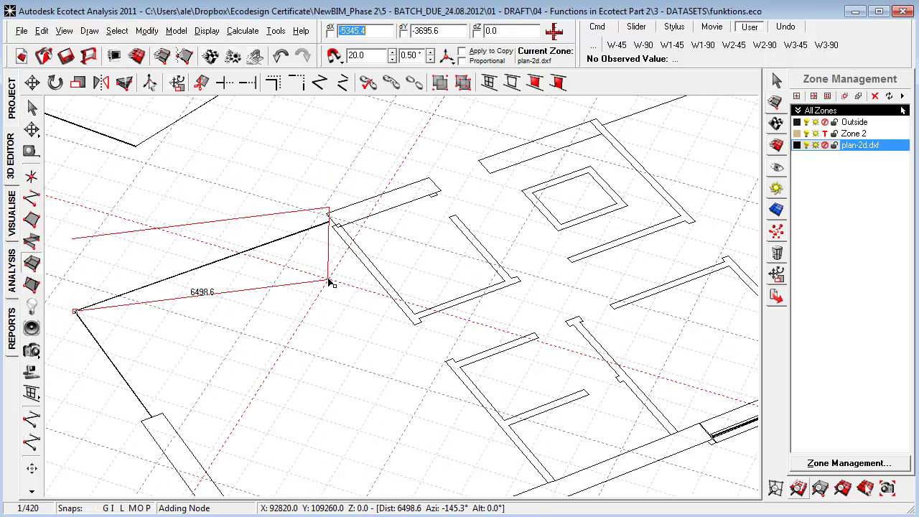
key(F5)
scroll(311, 105, up, 3)
middle_drag(308, 105, 375, 355)
scroll(375, 355, up, 5)
scroll(391, 434, up, 4)
middle_drag(392, 440, 386, 264)
Trace the remaining corners of the end room along the inner wall faces, close the zone and accept its proposed name
click(385, 293)
click(211, 170)
click(69, 353)
scroll(230, 237, down, 2)
click(369, 458)
scroll(368, 458, up, 1)
right_click(367, 457)
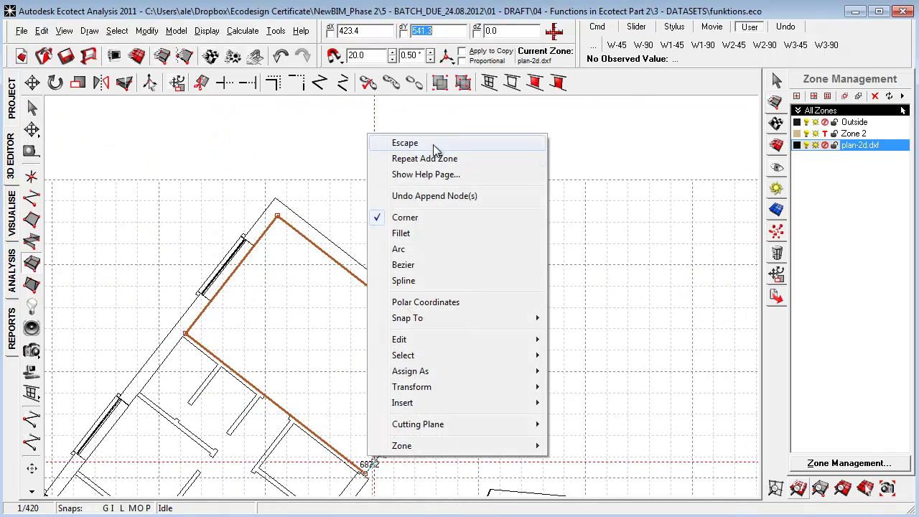
click(432, 142)
click(517, 297)
click(519, 300)
Trace a four-corner zone over the room at the building's opposite end and accept its proposed name
scroll(441, 206, down, 3)
right_click(231, 328)
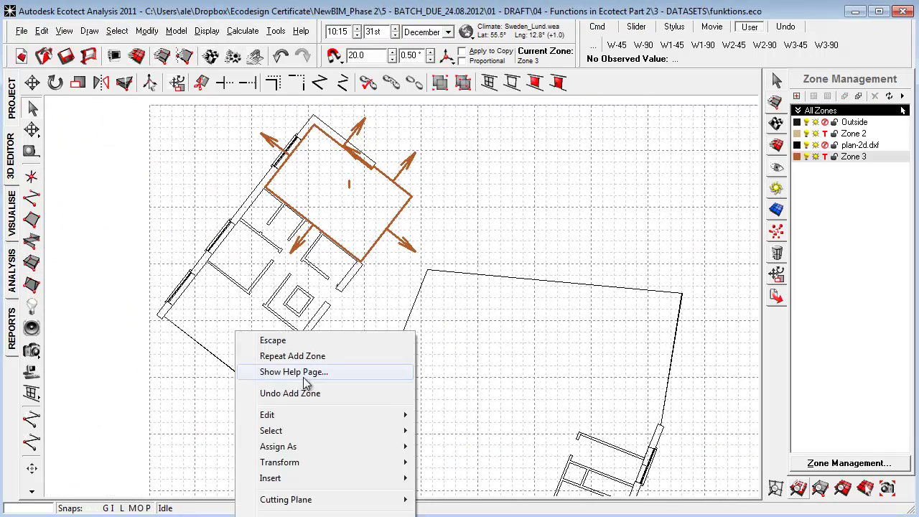
click(293, 357)
scroll(184, 324, up, 2)
click(84, 321)
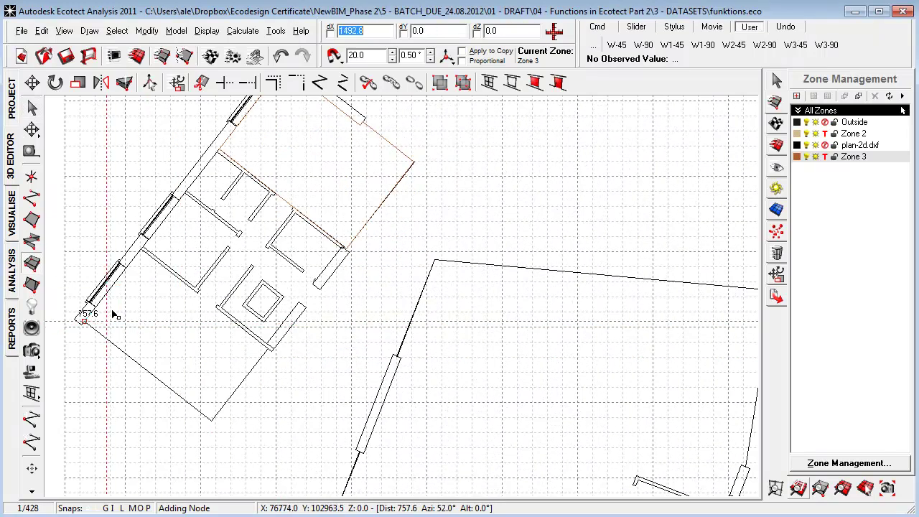
click(140, 250)
click(269, 349)
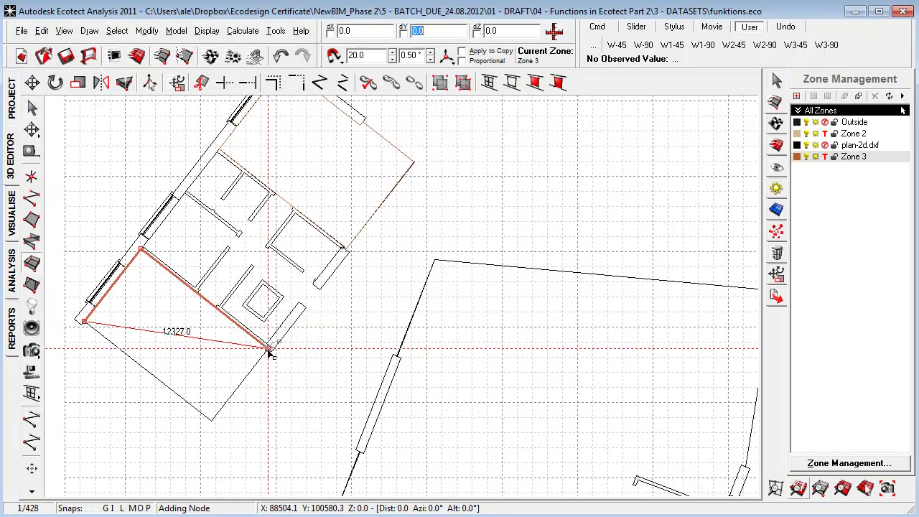
click(211, 420)
right_click(212, 420)
click(238, 431)
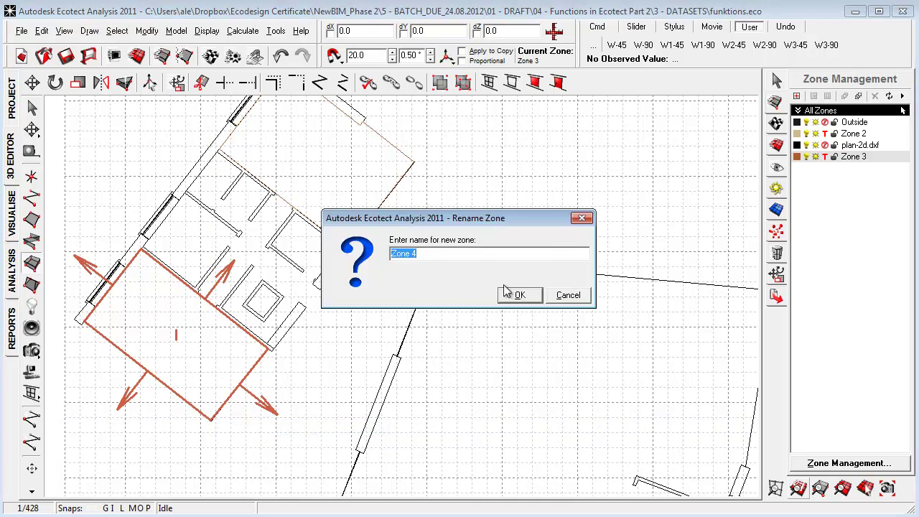
click(523, 297)
Examine the two zones over the plan in the shaded visualisation, then return to the 3D editor
right_drag(410, 324, 388, 305)
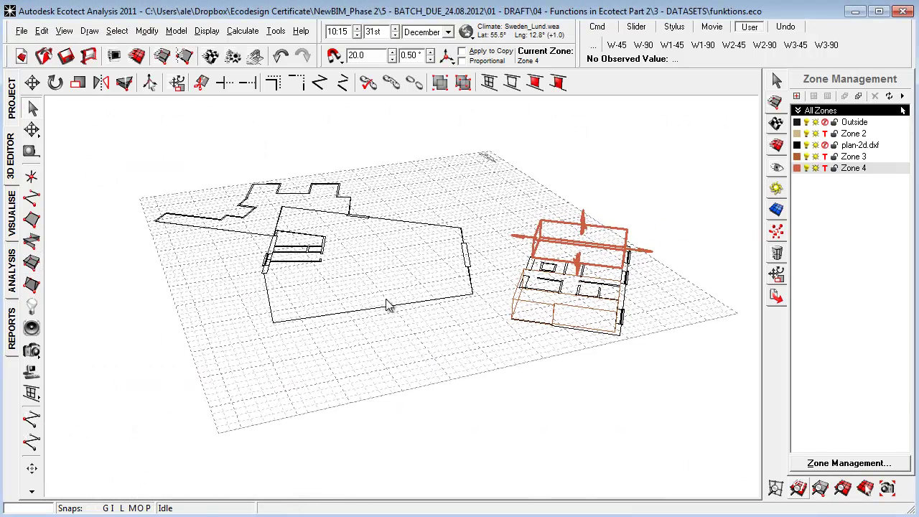
click(11, 219)
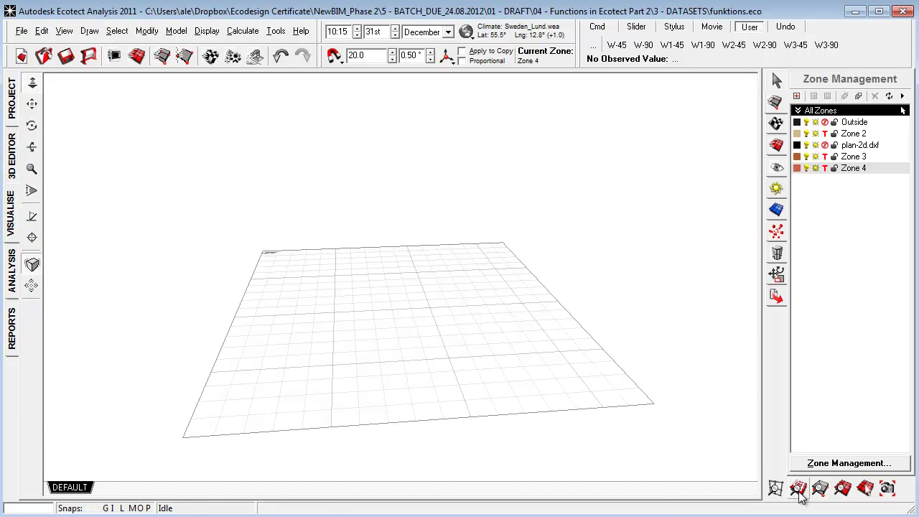
click(775, 487)
right_drag(662, 417, 131, 328)
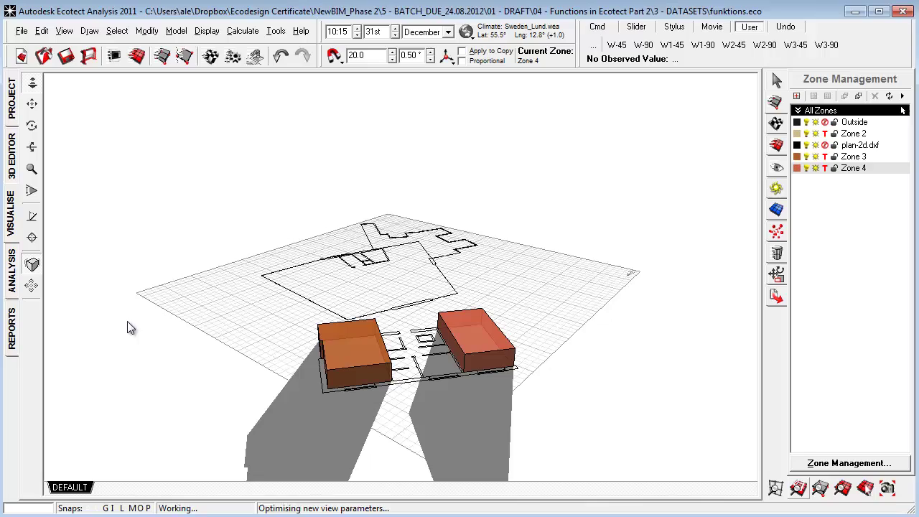
click(12, 154)
Start inserting window child objects, 1200 high with a 900 sill, from interactive lines drawn in plan, with Zone 3's end wall selected
right_drag(483, 420, 607, 460)
middle_drag(507, 356, 344, 357)
scroll(288, 423, up, 5)
mouse_move(287, 423)
right_down()
mouse_move(277, 438)
mouse_move(287, 378)
mouse_move(294, 411)
right_up()
click(352, 273)
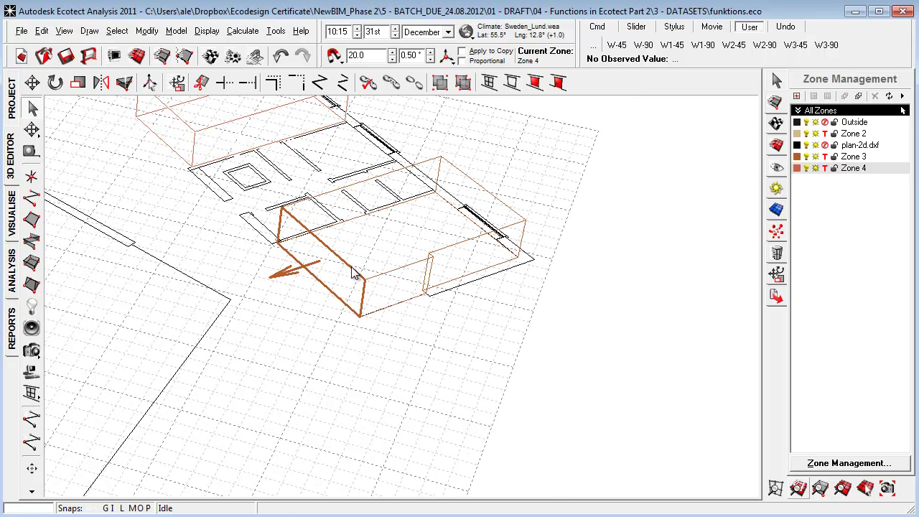
right_click(352, 273)
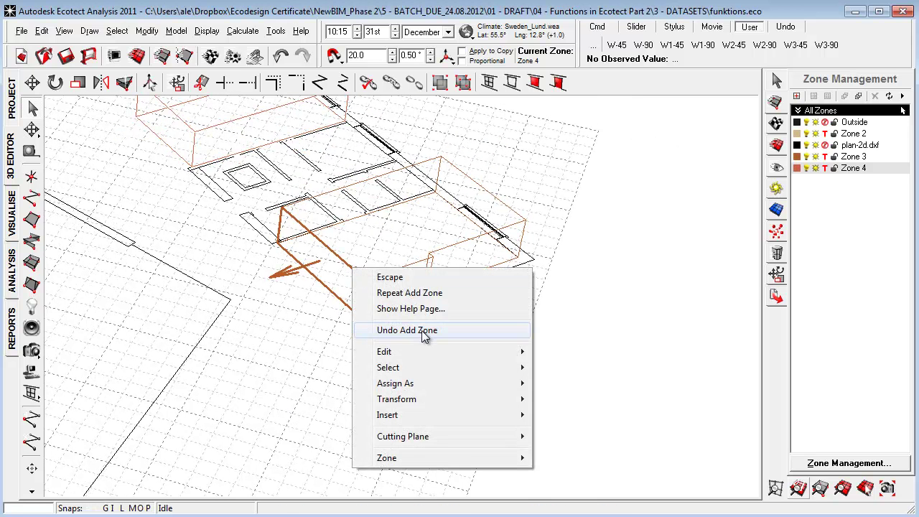
mouse_move(436, 420)
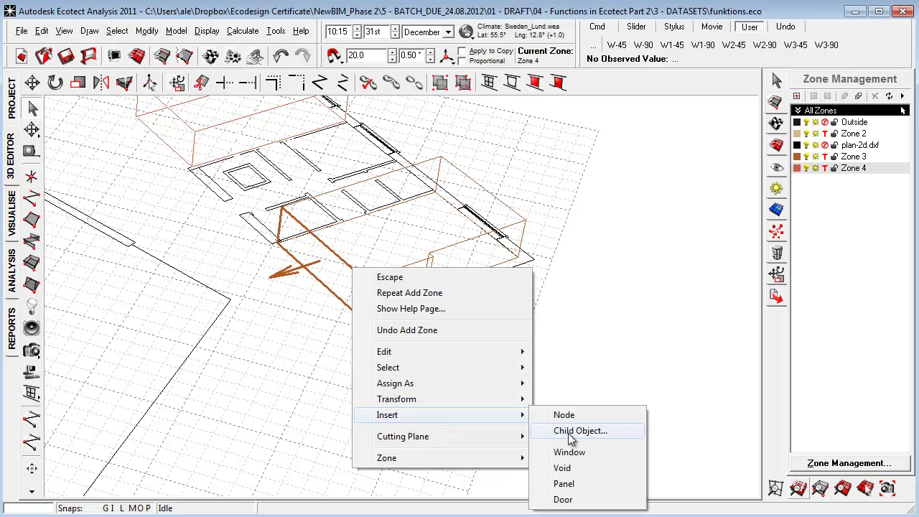
click(569, 434)
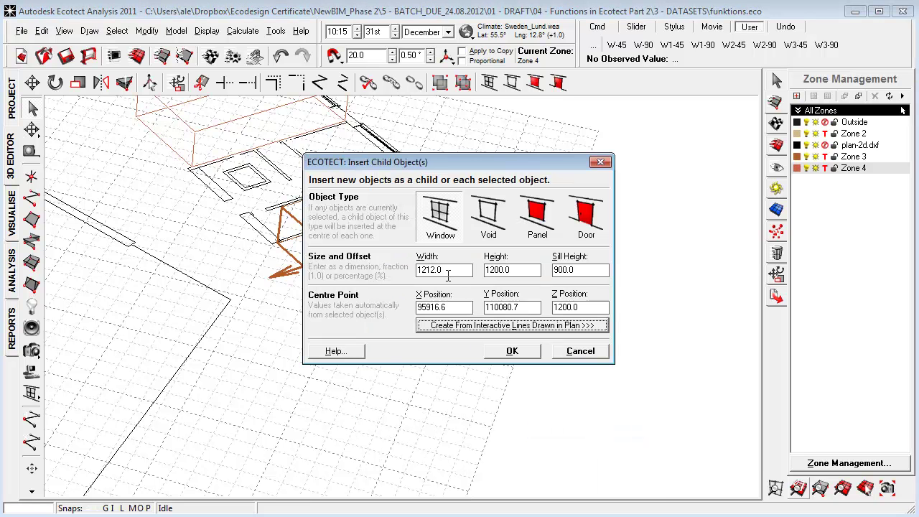
double_click(531, 271)
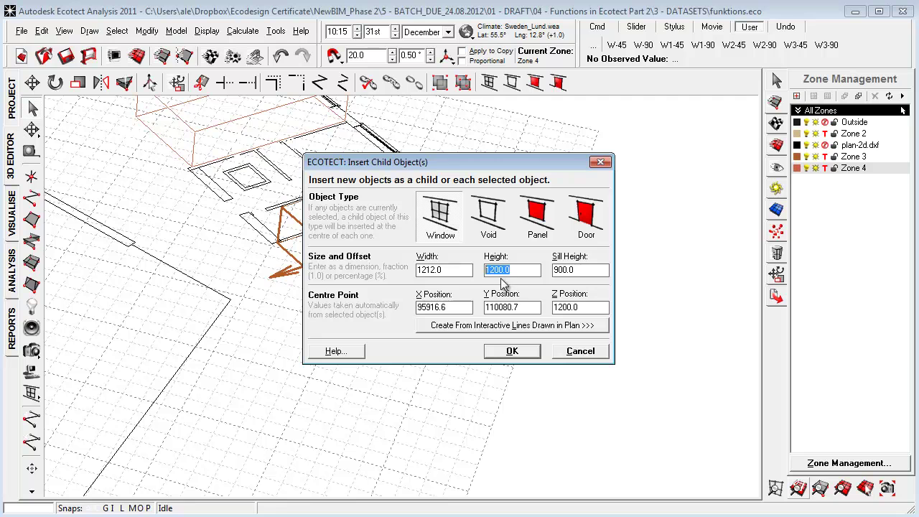
click(510, 330)
Draw window lines along the full length of Zone 3's end wall and the adjoining short wall section
mouse_move(338, 334)
right_down()
mouse_move(349, 345)
mouse_move(371, 334)
right_up()
scroll(278, 186, up, 3)
scroll(300, 320, down, 5)
click(136, 274)
click(346, 435)
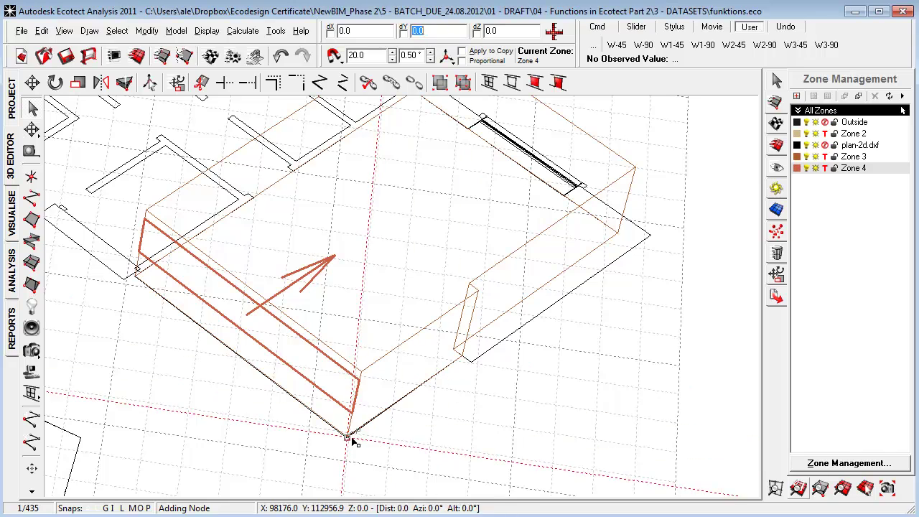
click(468, 363)
Draw a window line in plan view across the facade opening of Zone 3, then finish the window insertion
right_drag(533, 394, 478, 278)
key(F6)
key(F5)
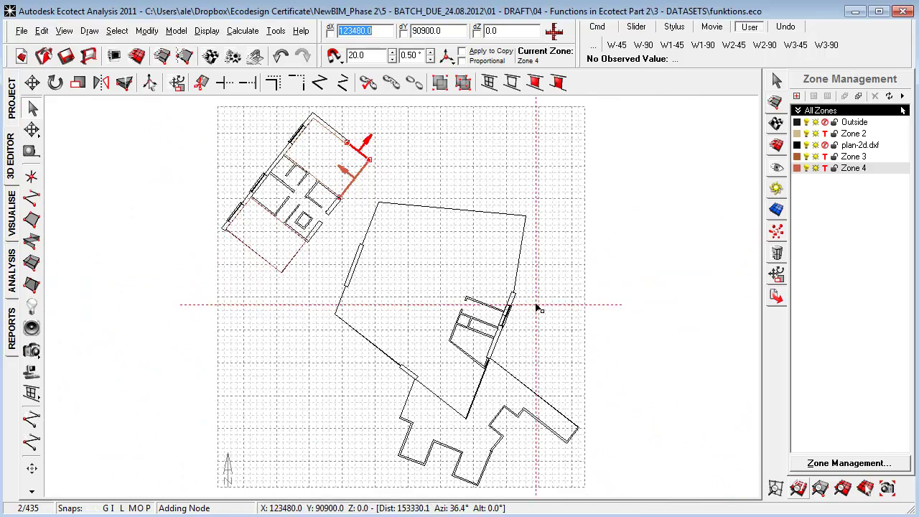
scroll(328, 158, up, 1)
middle_drag(326, 156, 366, 309)
scroll(273, 239, up, 3)
scroll(274, 240, up, 1)
middle_drag(274, 239, 408, 317)
scroll(407, 314, up, 2)
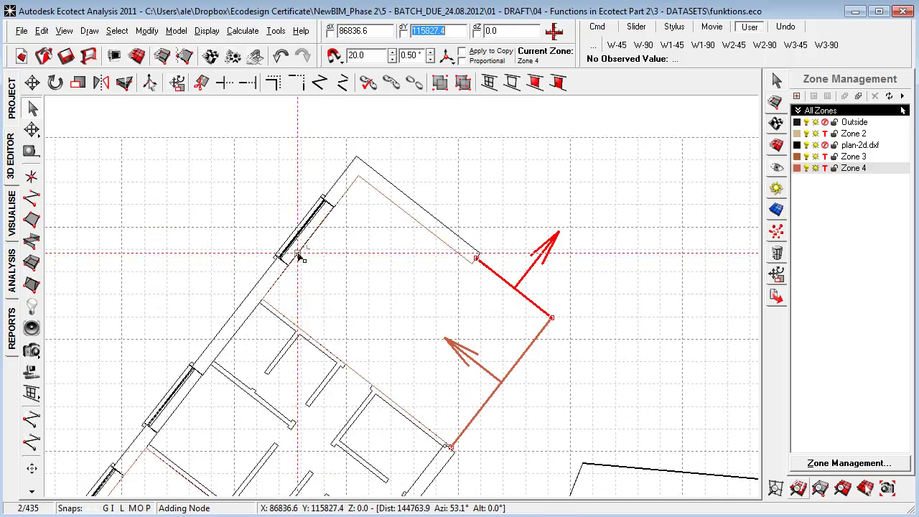
click(340, 207)
scroll(372, 248, down, 2)
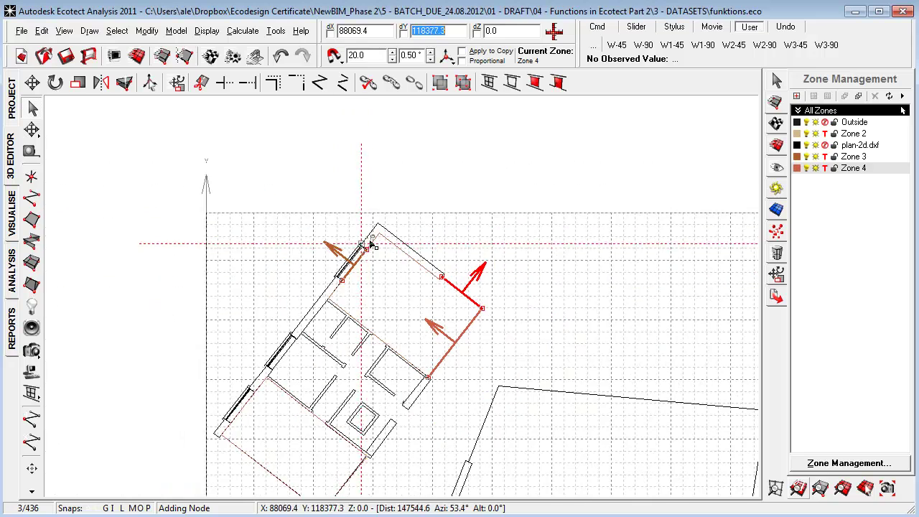
key(Escape)
Try to reverse the normal of the element along Zone 3's end wall, then return to the perspective view
scroll(481, 375, up, 2)
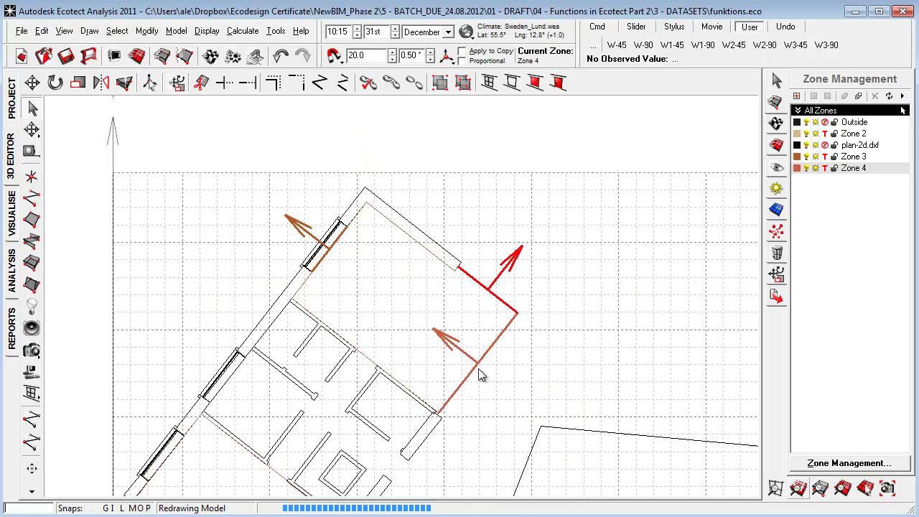
scroll(485, 372, up, 1)
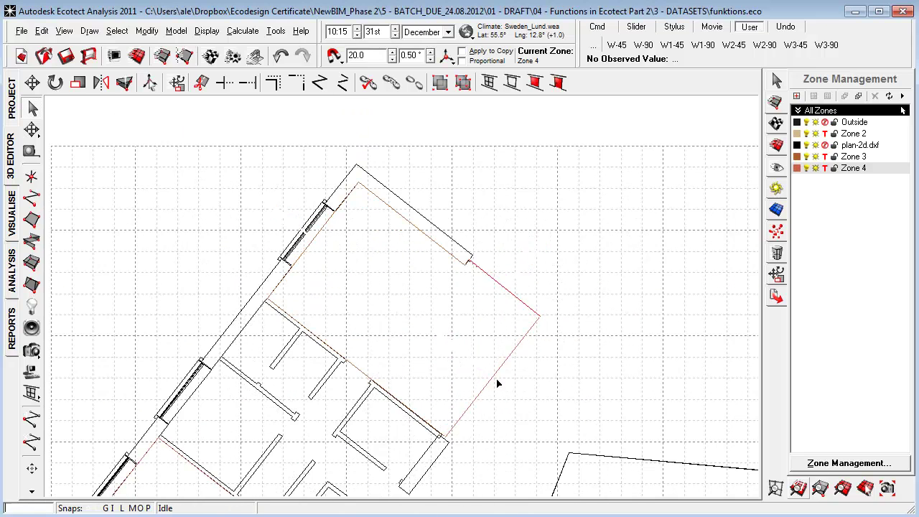
click(495, 384)
key(ctrl+r)
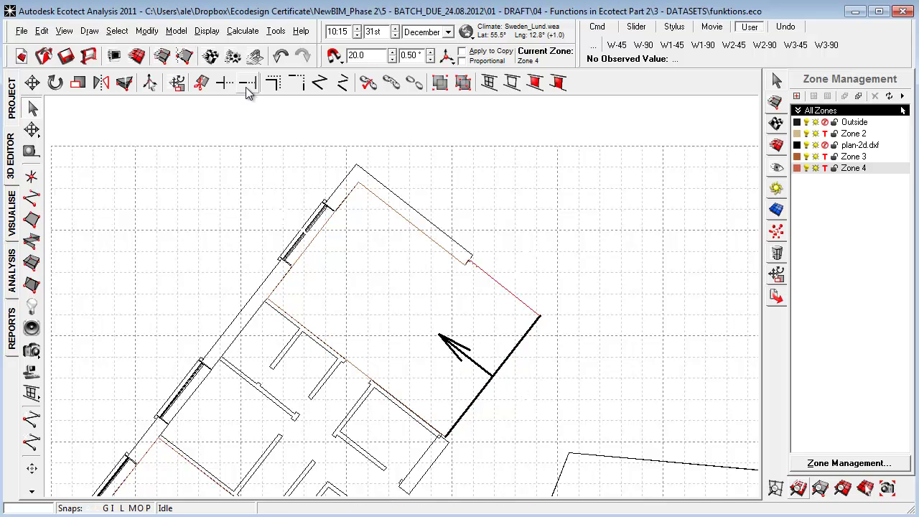
key(F8)
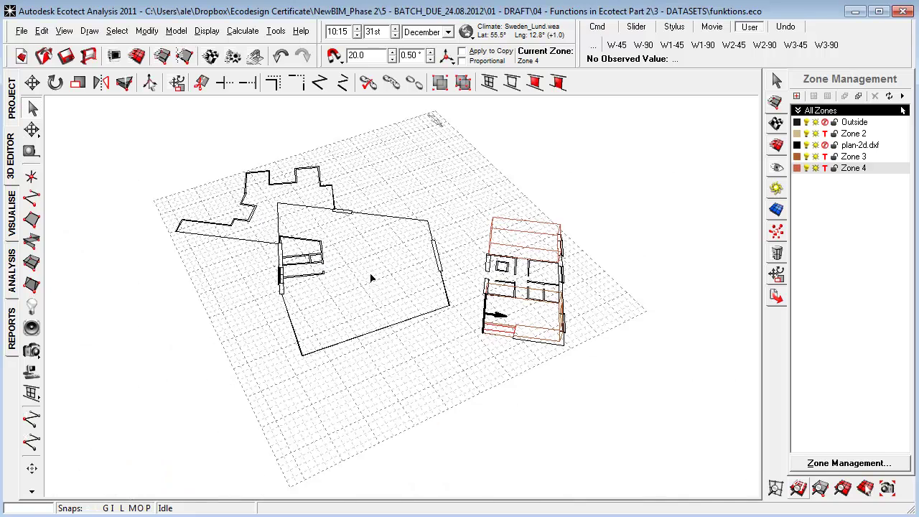
Inspect the new windows on Zone 3 and display the selection information for its facade wall
right_drag(391, 294, 345, 320)
scroll(523, 405, up, 2)
middle_drag(523, 406, 364, 333)
scroll(365, 337, up, 5)
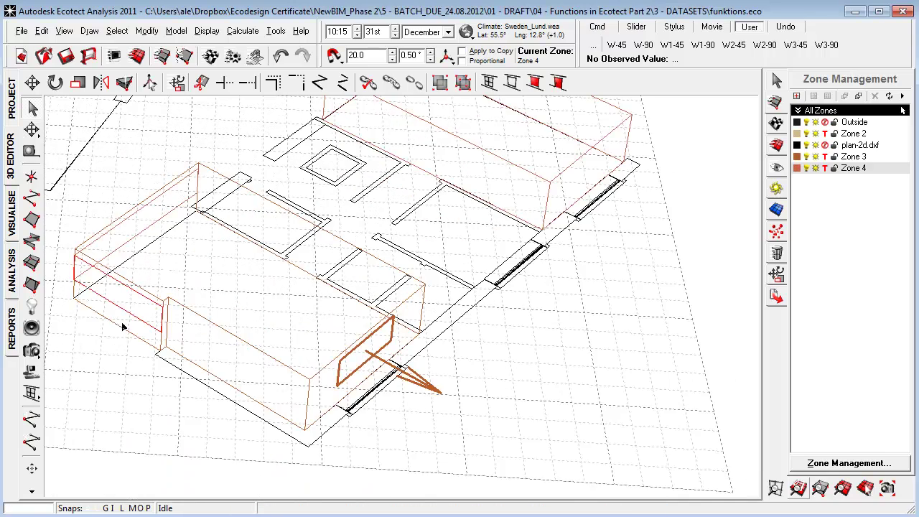
click(136, 323)
scroll(323, 312, down, 3)
scroll(247, 335, down, 2)
middle_drag(267, 339, 301, 350)
scroll(395, 349, up, 3)
scroll(381, 357, up, 2)
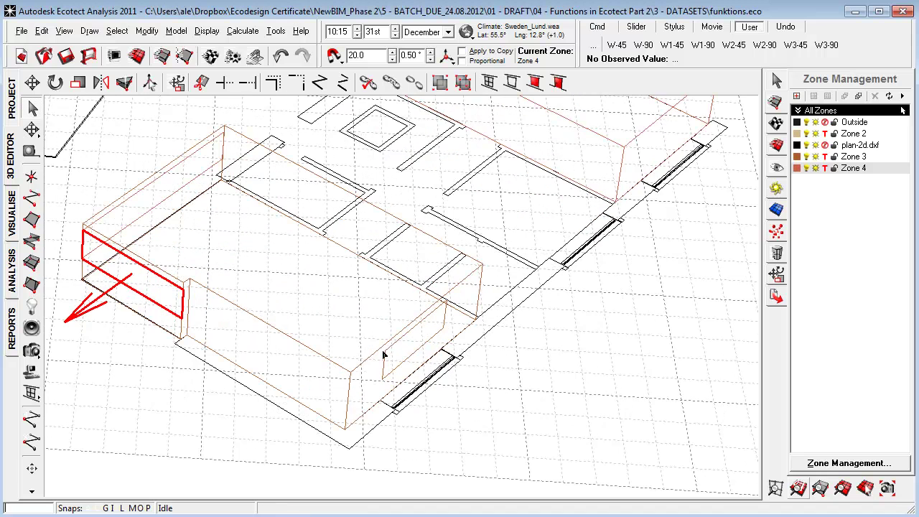
click(380, 354)
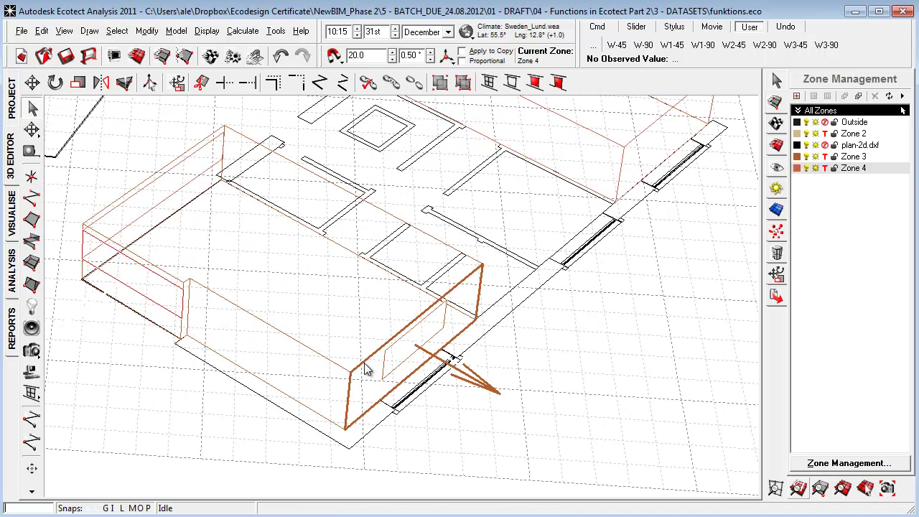
click(775, 82)
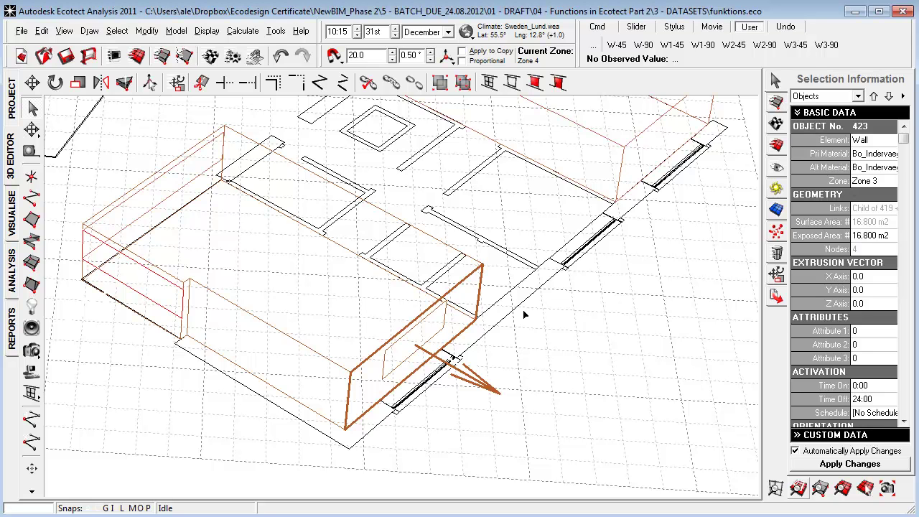
Fix the links of all model objects, basing plane equations on selected nodes and automatically fixing alternate materials for adjacent surfaces
scroll(466, 335, down, 5)
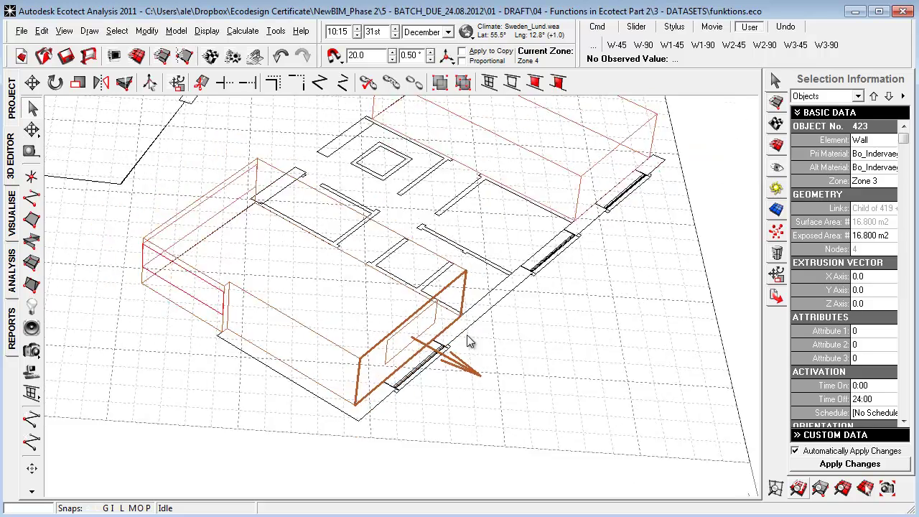
drag(144, 389, 523, 137)
scroll(415, 178, up, 2)
click(366, 84)
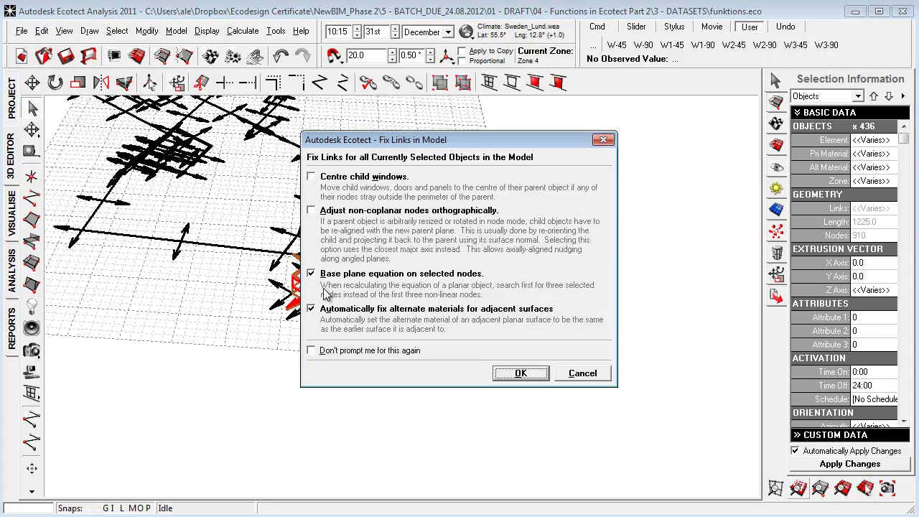
click(532, 378)
click(472, 366)
Select Zone 3's facade wall again and check its surface area
scroll(405, 320, up, 3)
scroll(404, 322, up, 1)
click(450, 321)
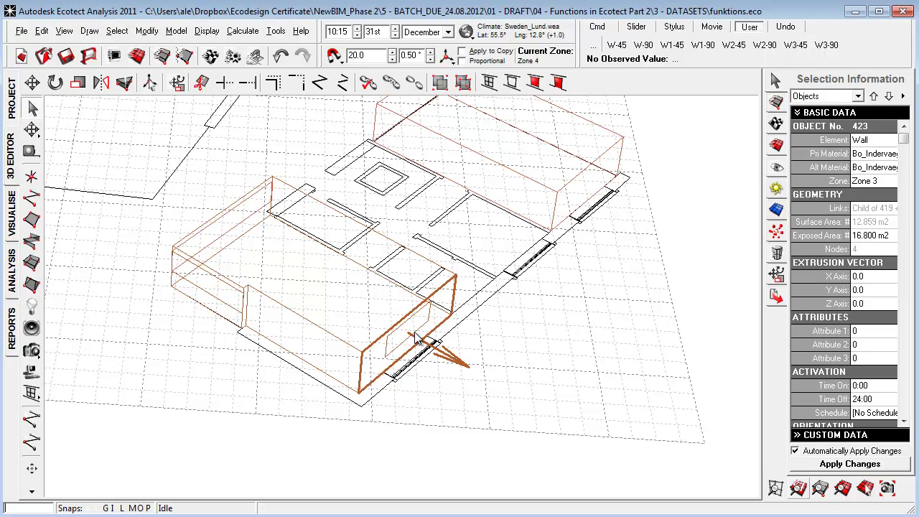
scroll(550, 403, down, 3)
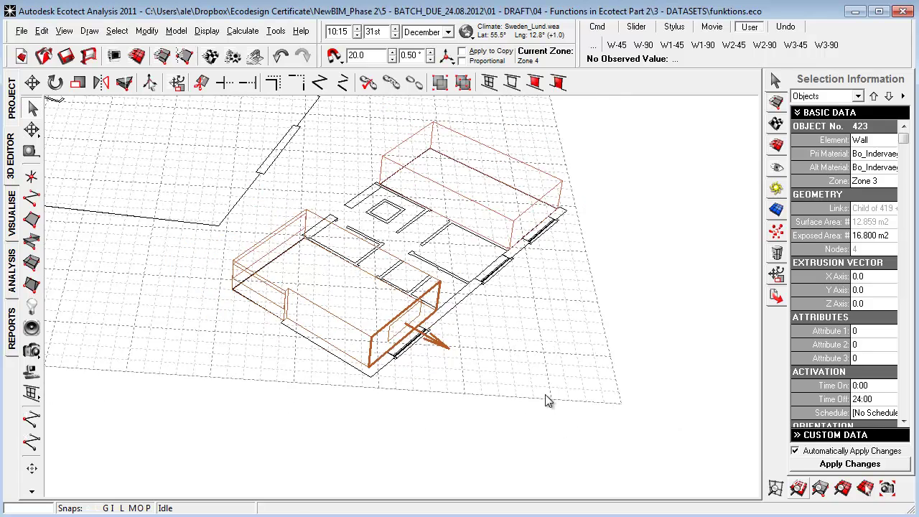
Select Zone 3's facade wall, ceiling and floor in turn to inspect their selection information
click(511, 409)
scroll(511, 410, up, 1)
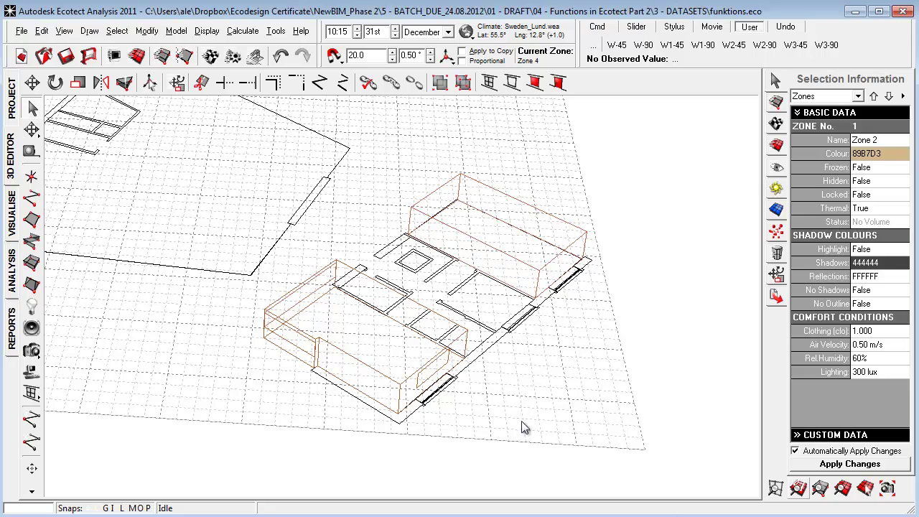
right_drag(566, 454, 452, 350)
click(432, 389)
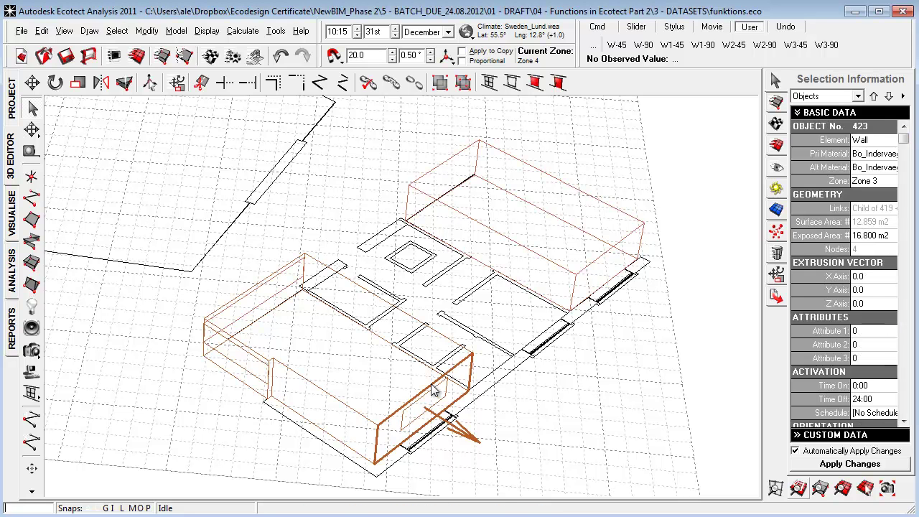
click(433, 388)
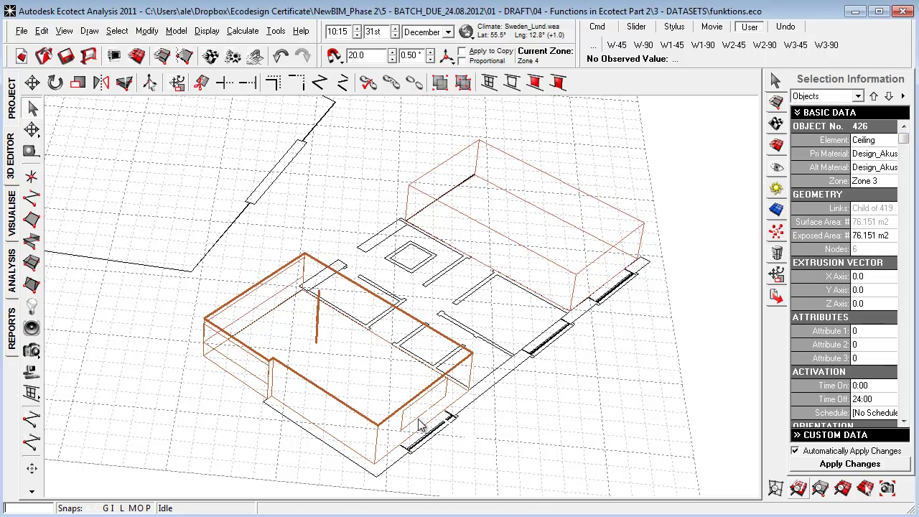
click(388, 457)
click(397, 450)
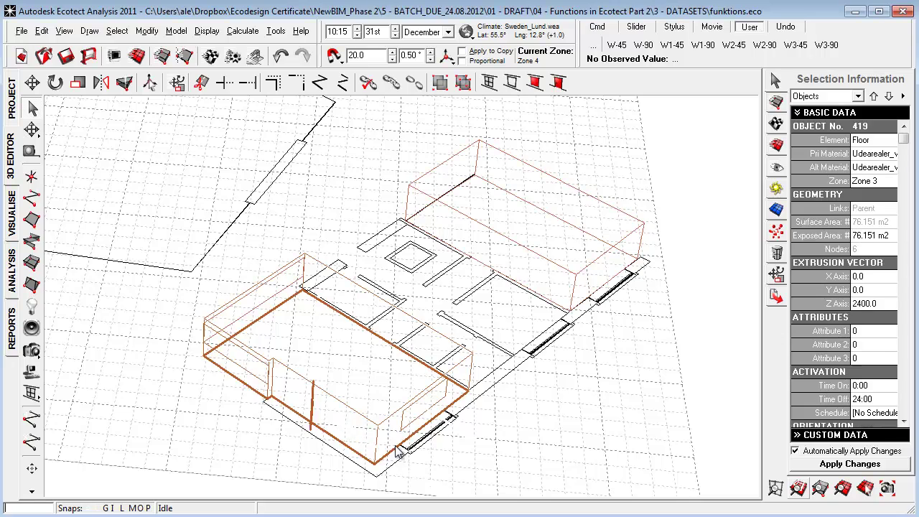
Check the material assignments of Zone 3's floor, then clear the selection
right_drag(343, 447, 424, 402)
right_drag(346, 407, 639, 275)
click(776, 123)
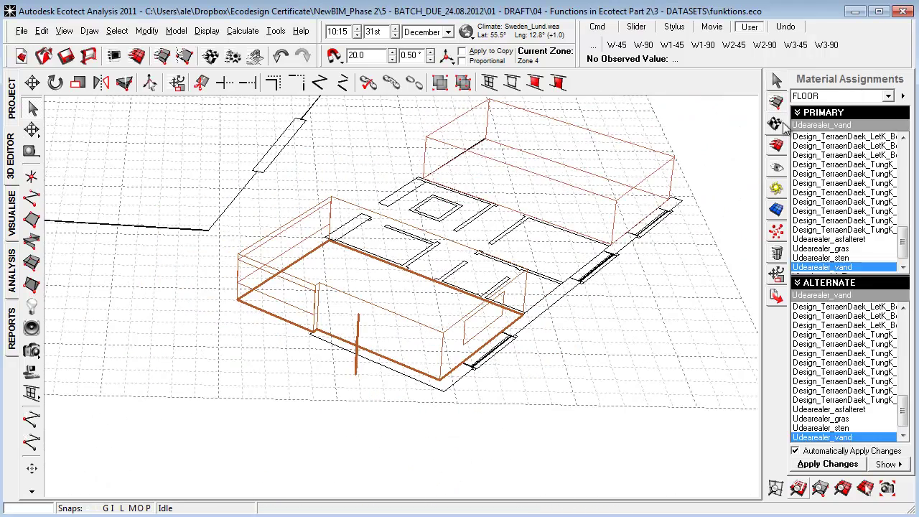
click(216, 372)
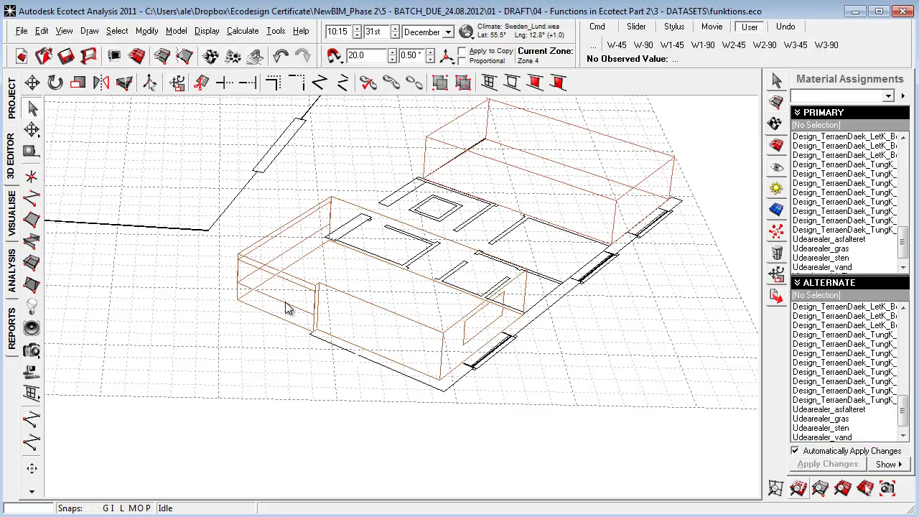
Select all wall elements by type and assign them the first Bo_Ydervaeg_Hulmur_Letklinkerb material as primary and alternate
click(117, 30)
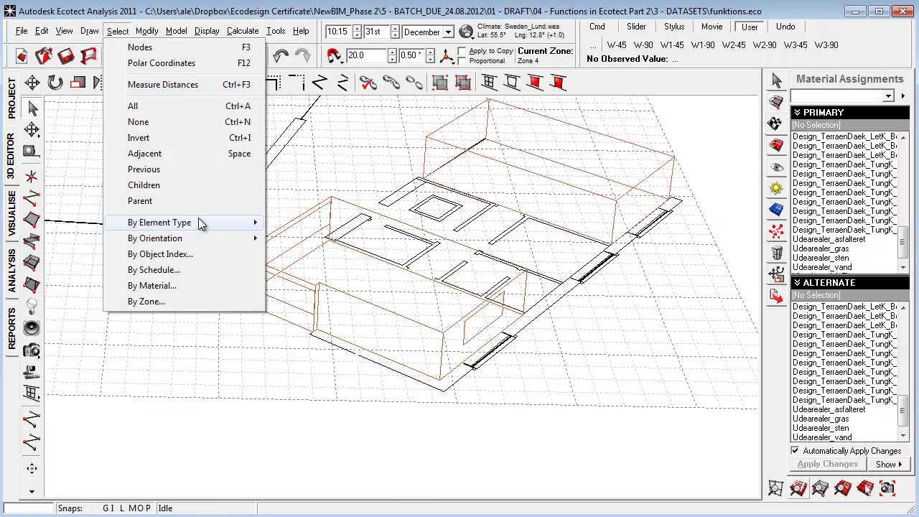
mouse_move(198, 223)
click(307, 285)
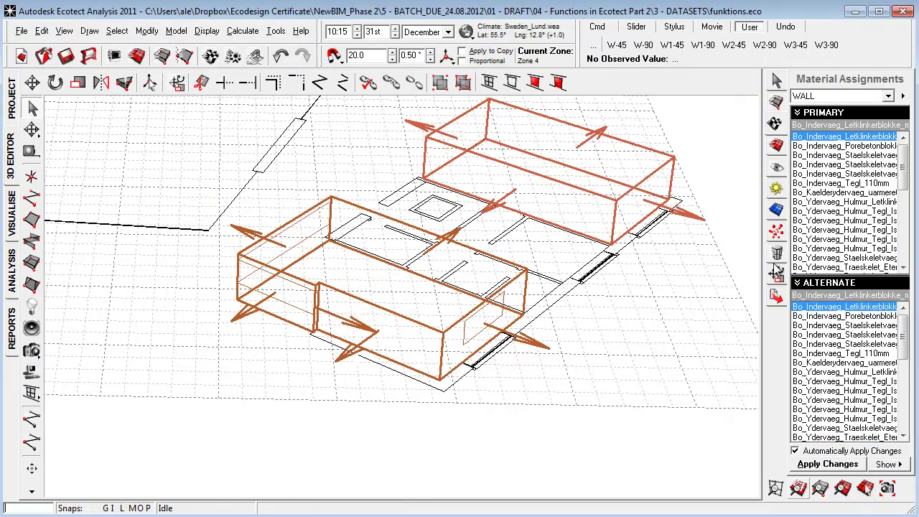
click(849, 203)
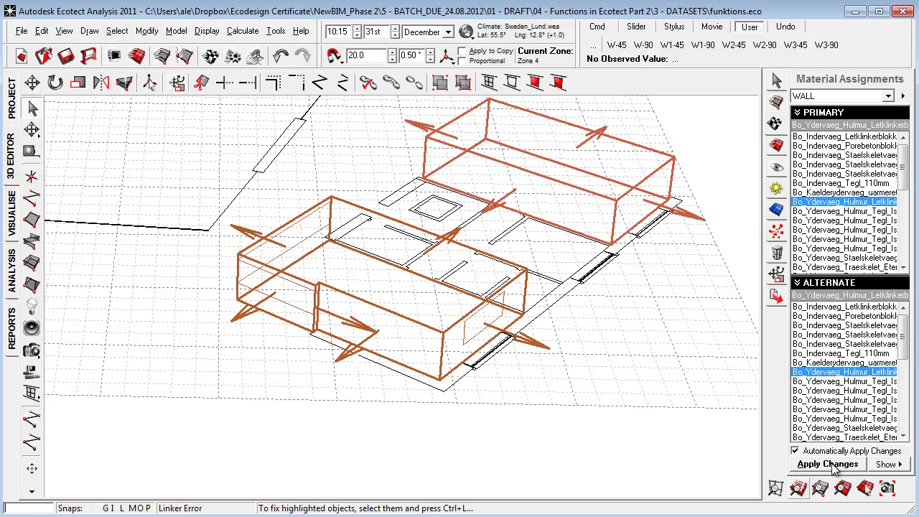
Show the model in the Visualise view with its surfaces displayed in material colour and examine both zones up close
right_drag(672, 441, 110, 237)
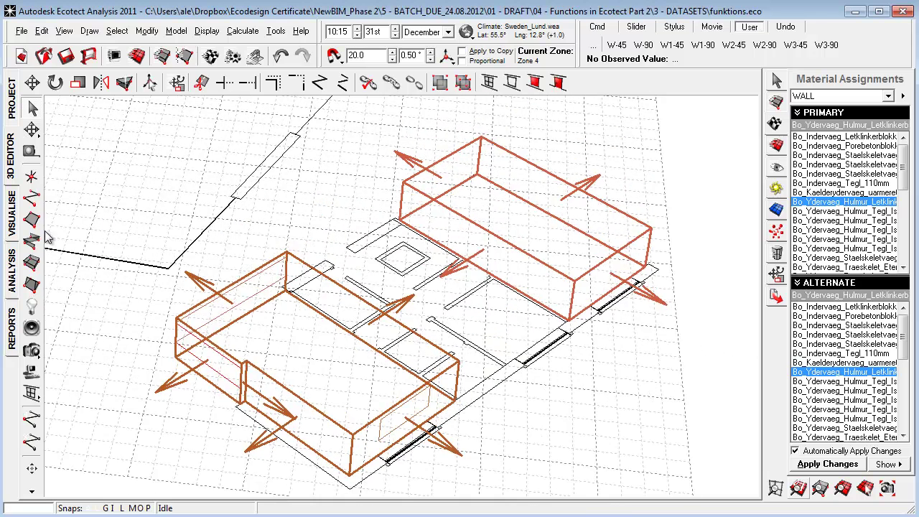
click(13, 229)
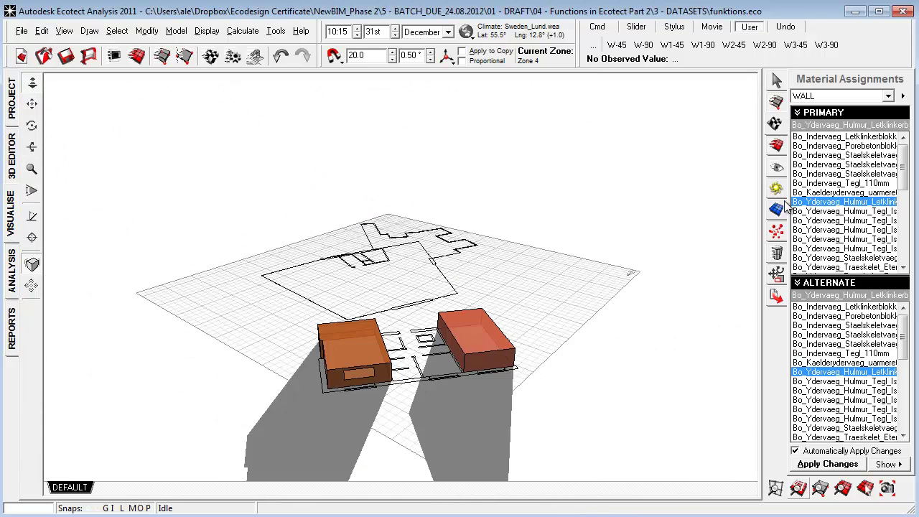
click(777, 169)
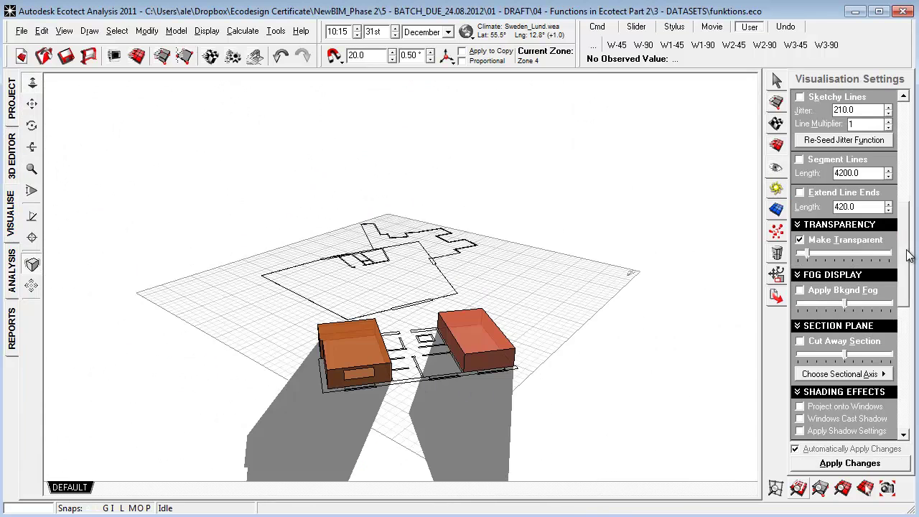
drag(909, 258, 909, 168)
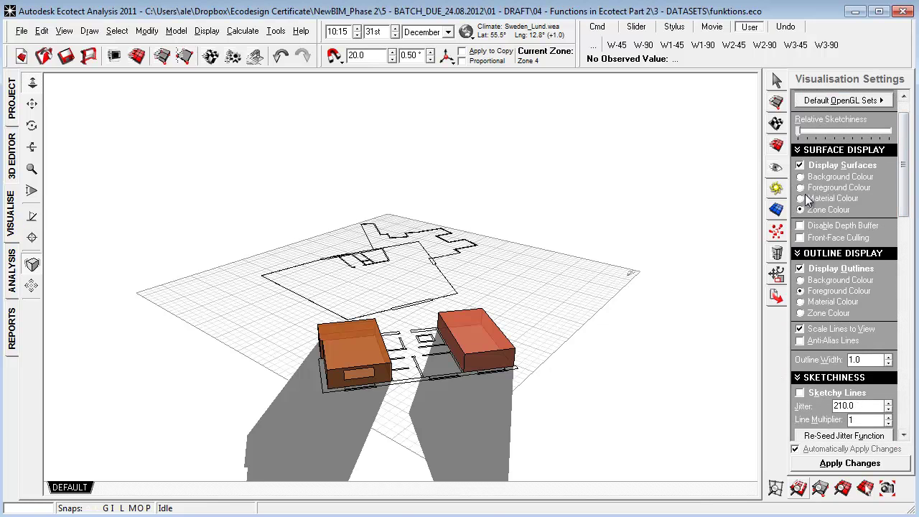
click(800, 199)
right_drag(427, 373, 544, 355)
scroll(544, 355, up, 4)
middle_drag(533, 364, 360, 397)
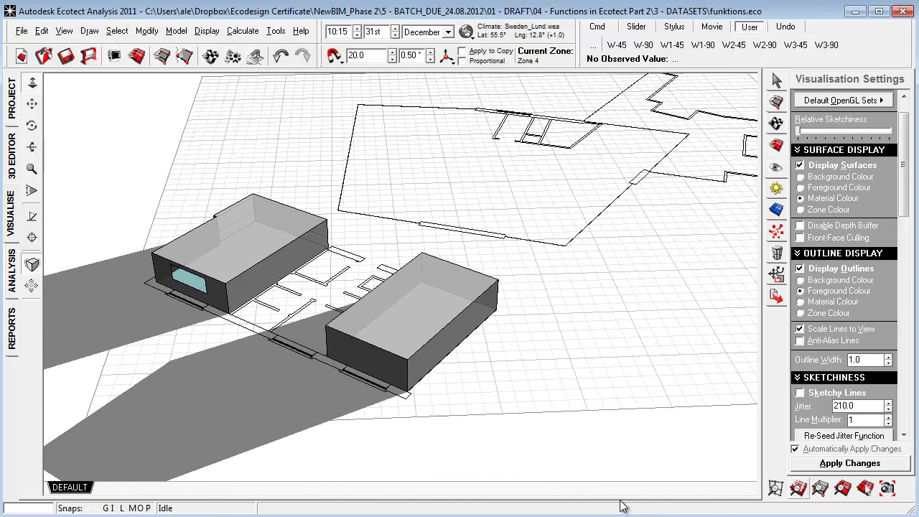